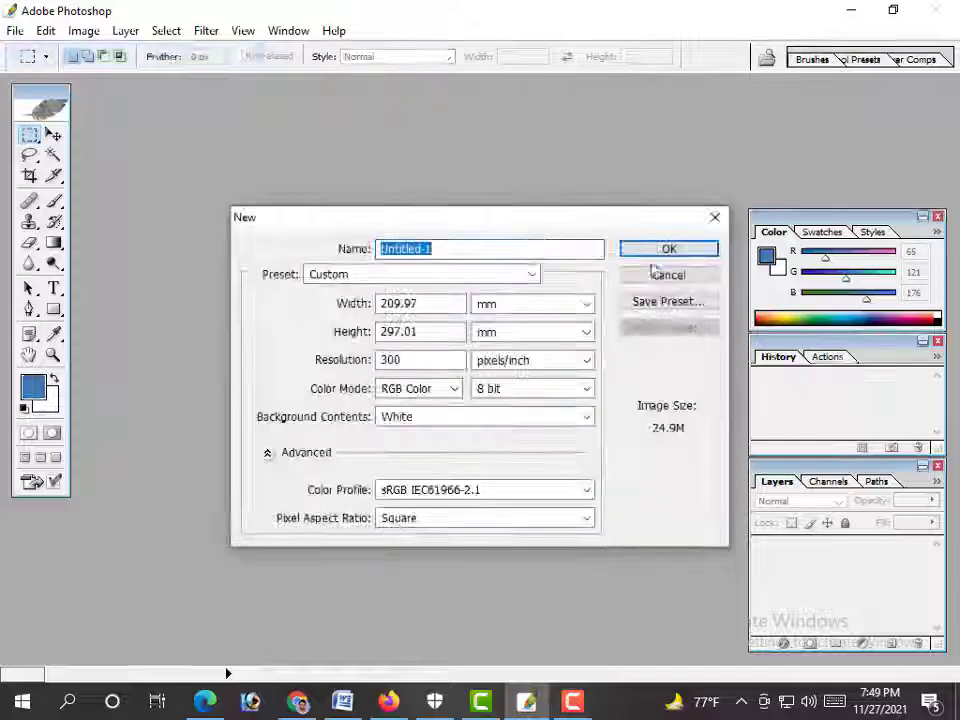
Open the scanned image 121.jpg from the Desktop and move its window toward the centre
left_click(664, 276)
left_click(15, 31)
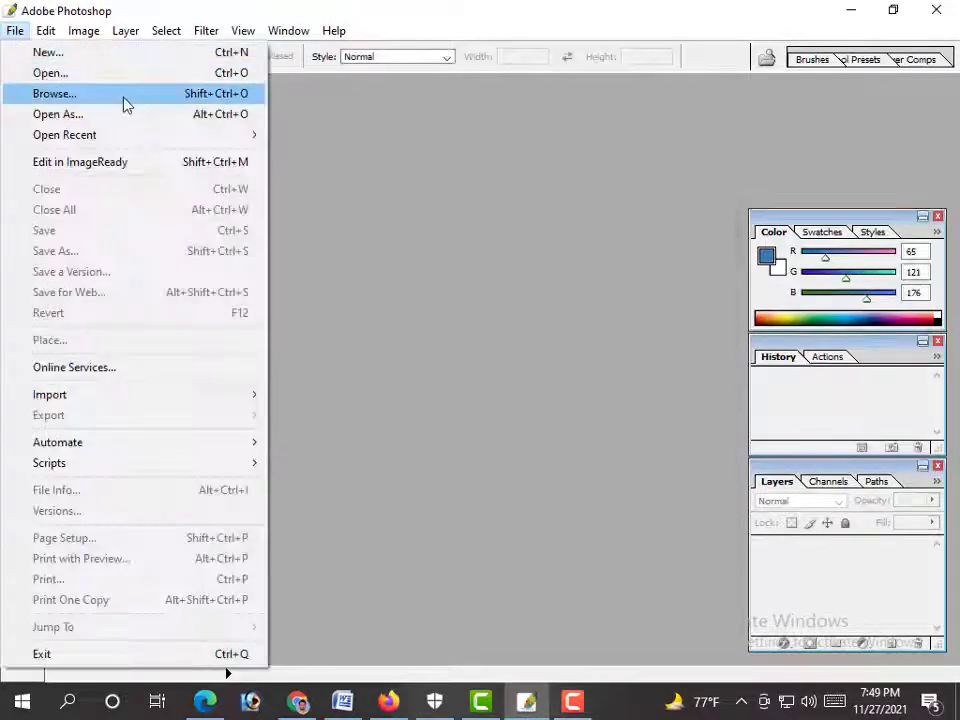
left_click(124, 75)
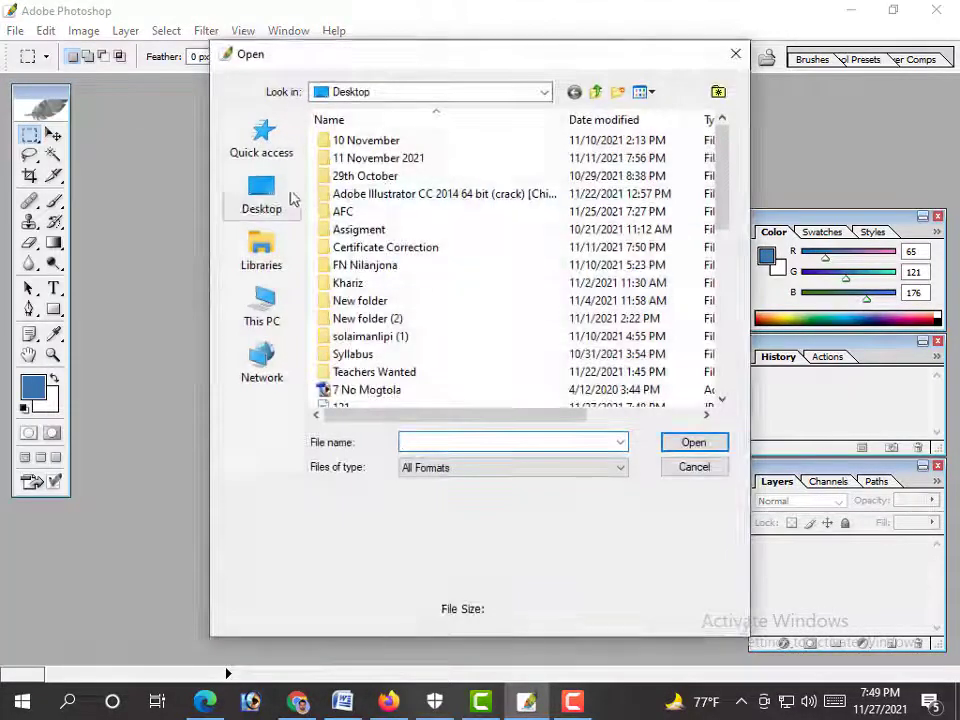
left_click(296, 195)
scroll(430, 330, "down", 5)
type("121")
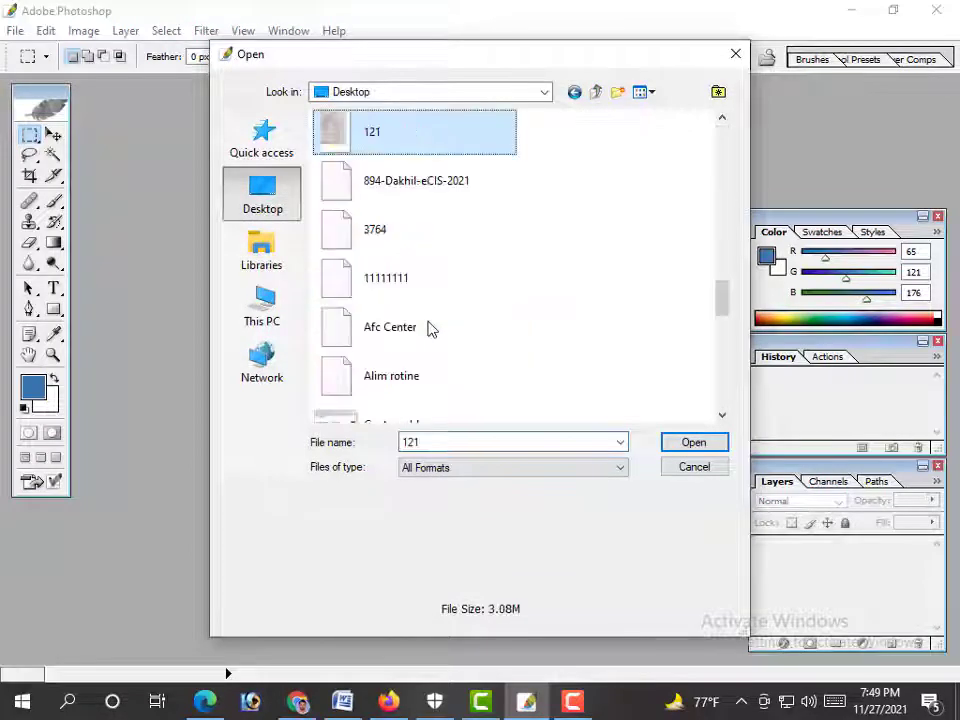
double_click(465, 150)
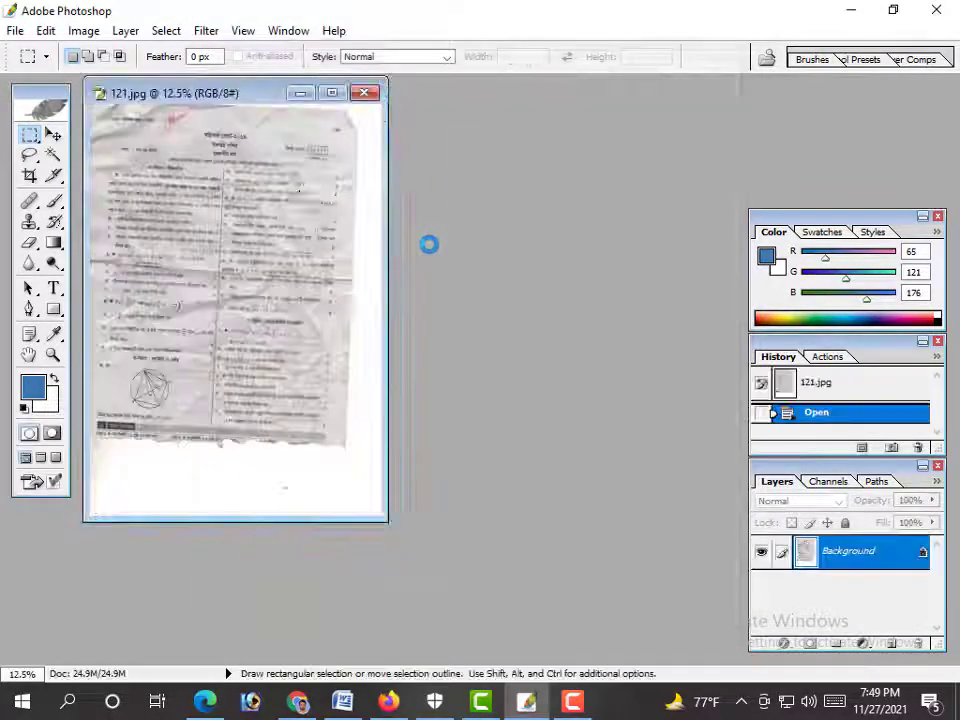
left_click_drag(230, 93, 362, 168)
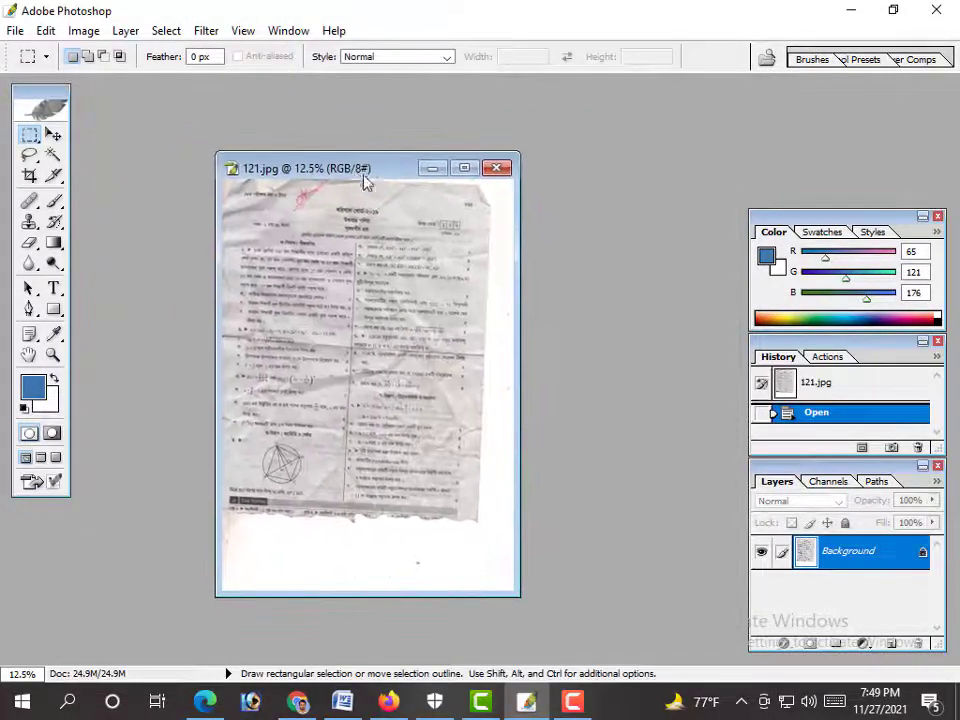
Maximize the 121.jpg window and zoom in and back out to view the whole page
left_click(465, 168)
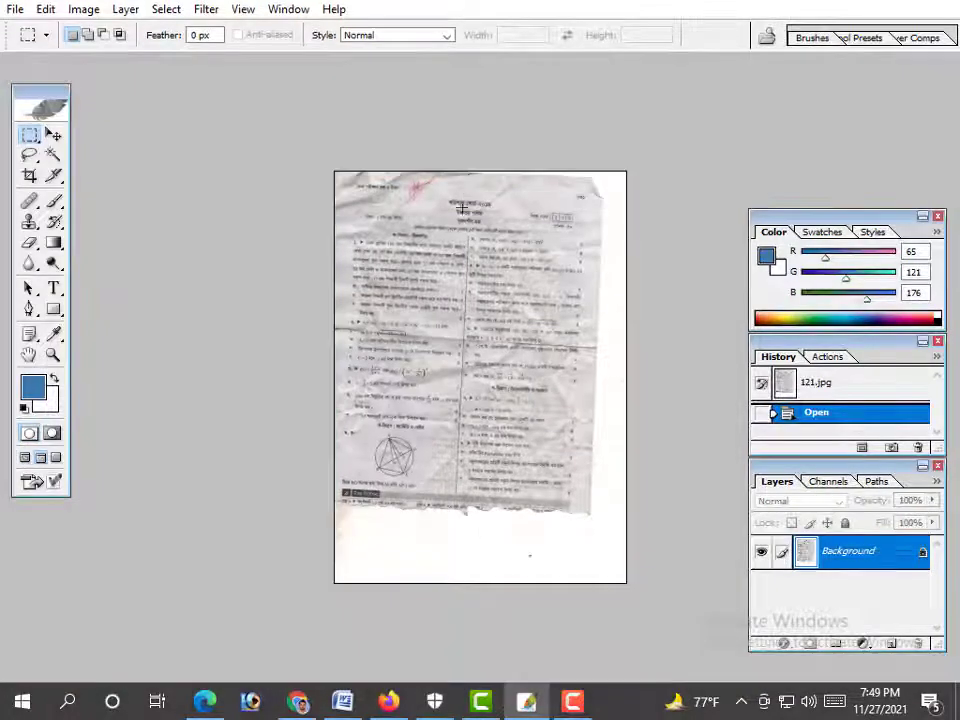
key("ctrl+plus")
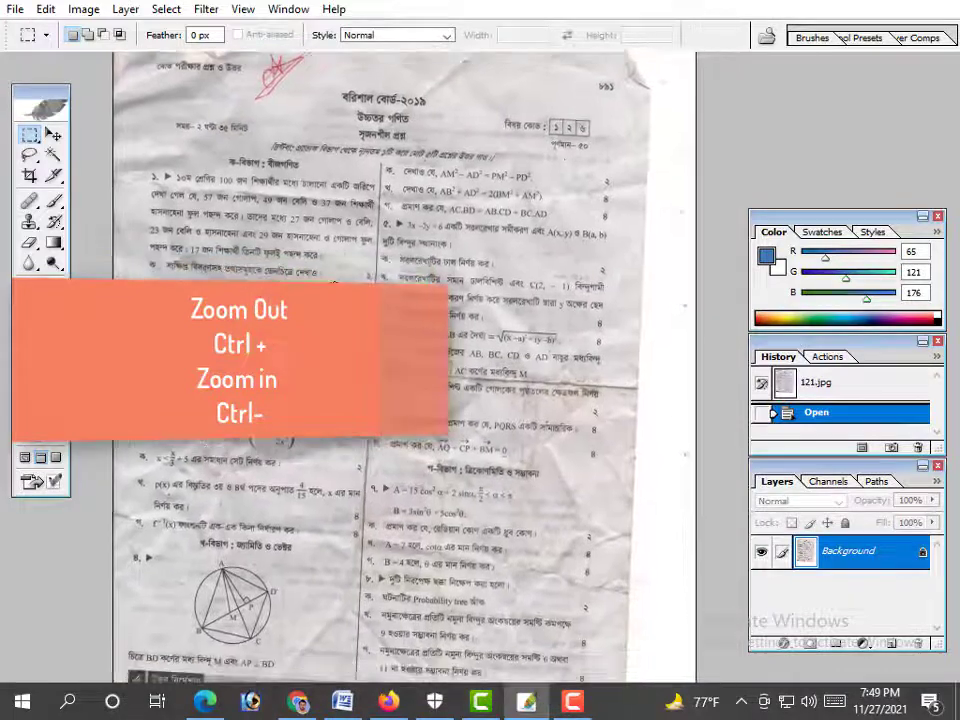
key("ctrl+minus")
Free-transform the whole page, rotating it about -2.4° and shifting it down, then deselect
key("ctrl+a")
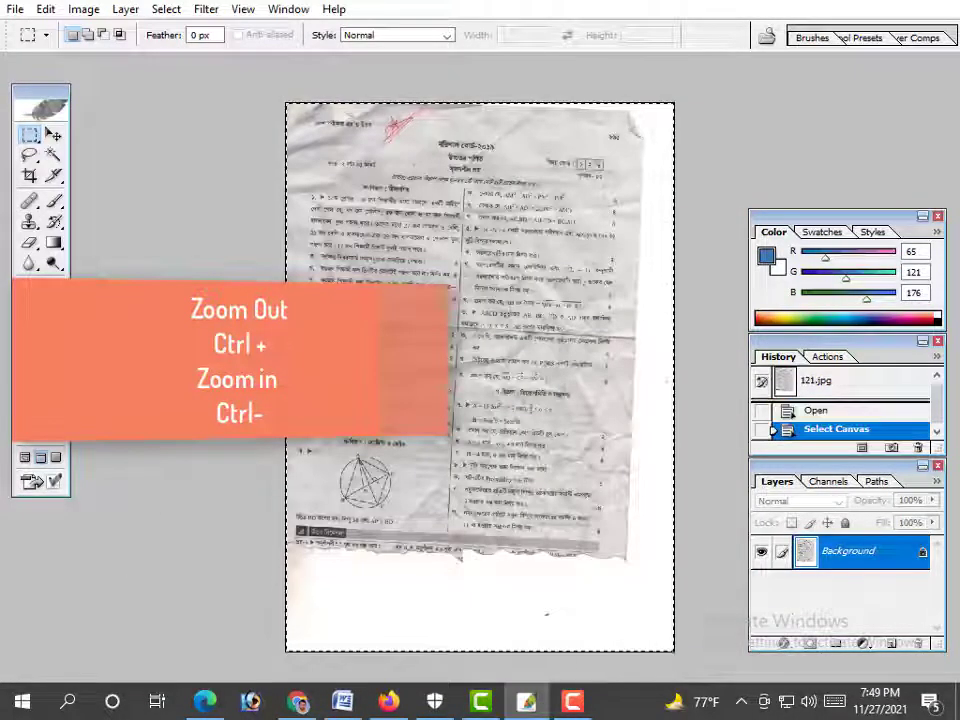
key("ctrl+t")
mouse_move(221, 164)
left_mouse_down()
mouse_move(210, 171)
mouse_move(219, 176)
left_mouse_up()
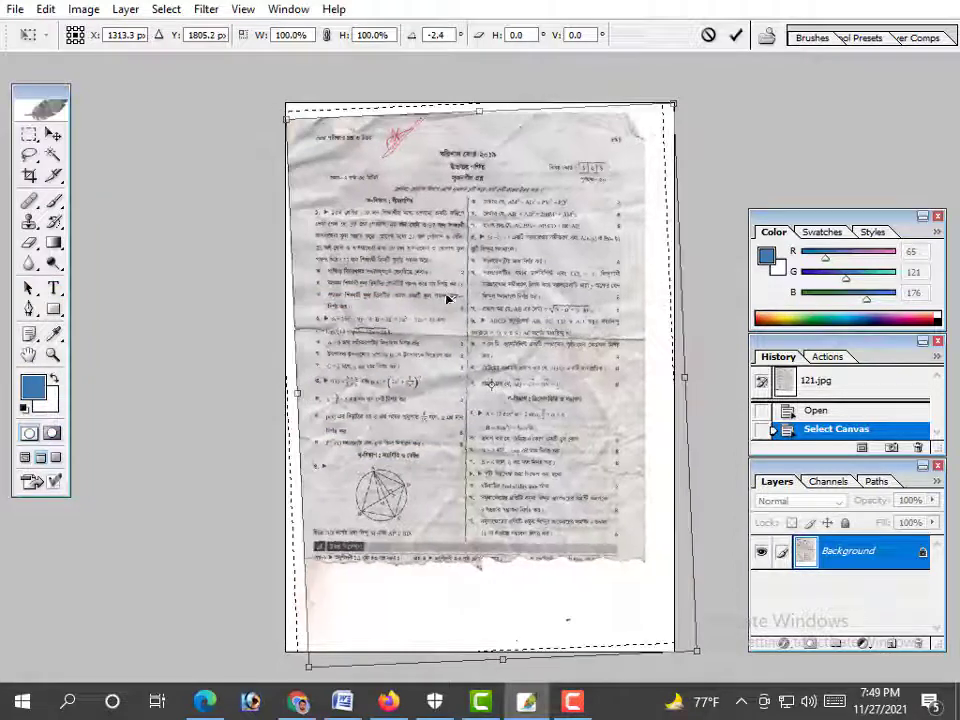
left_click_drag(450, 300, 454, 298)
key("Return")
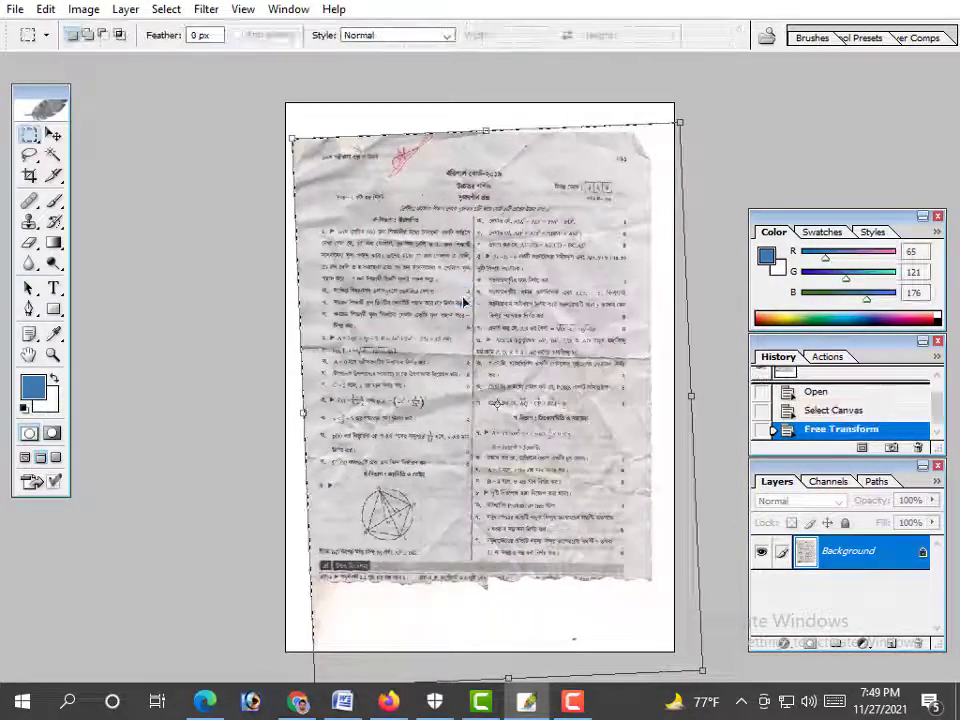
key("ctrl+d")
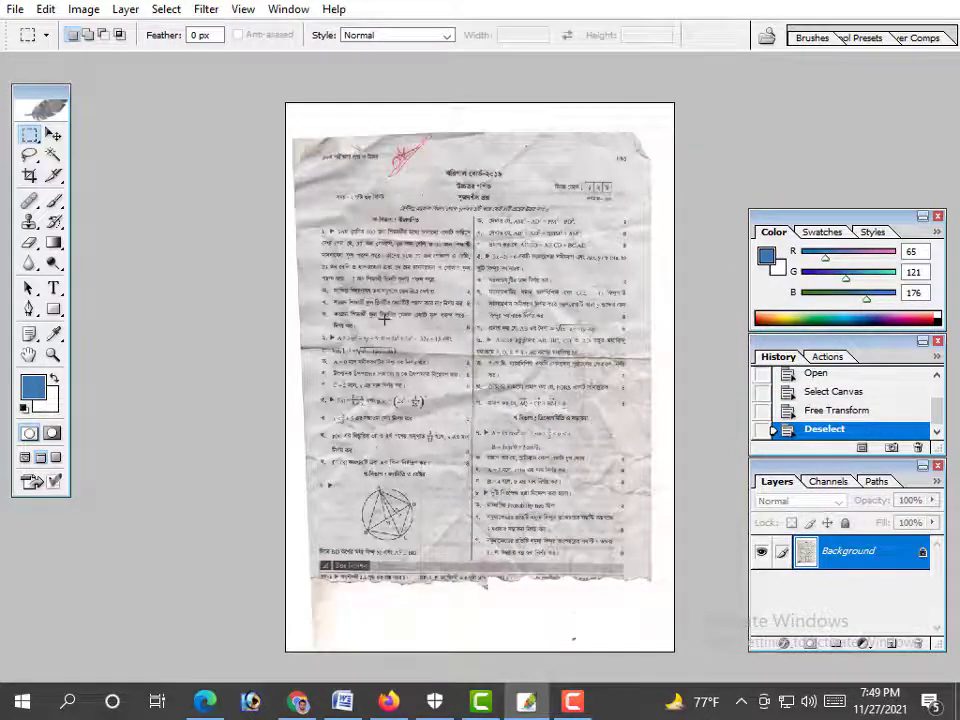
scroll(470, 270, "down", 1)
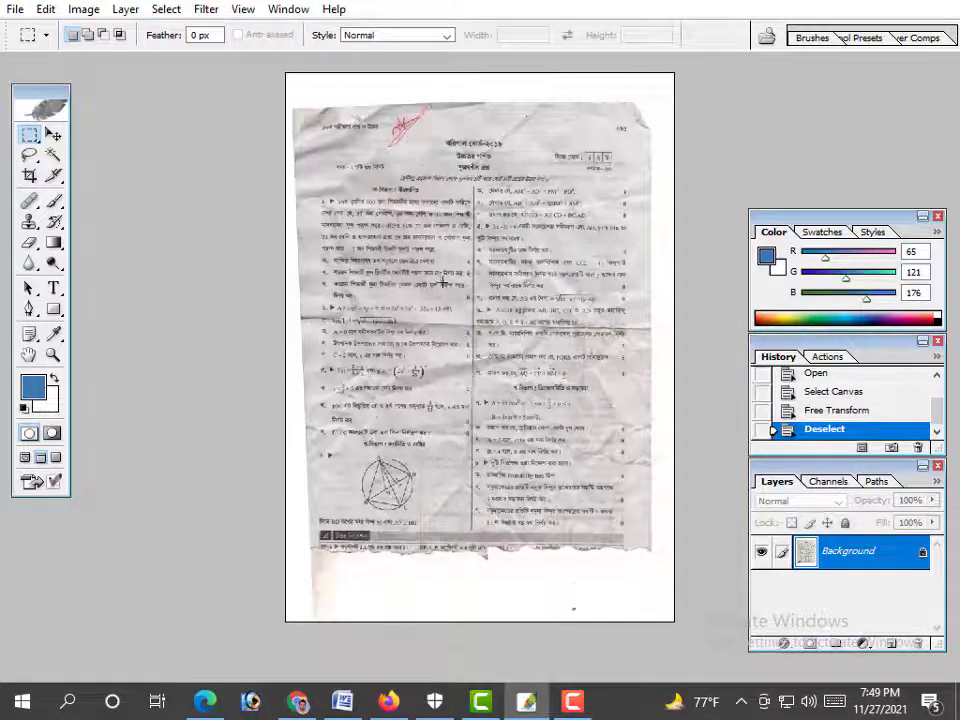
Apply Levels with gamma 0.46 and white input 199
left_click(84, 12)
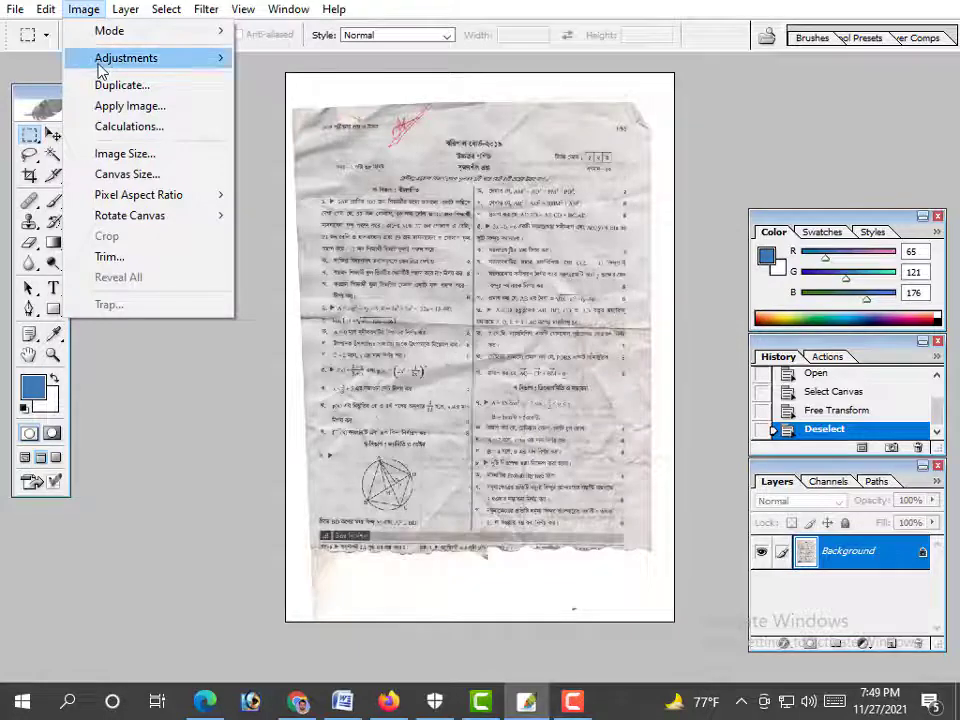
mouse_move(126, 58)
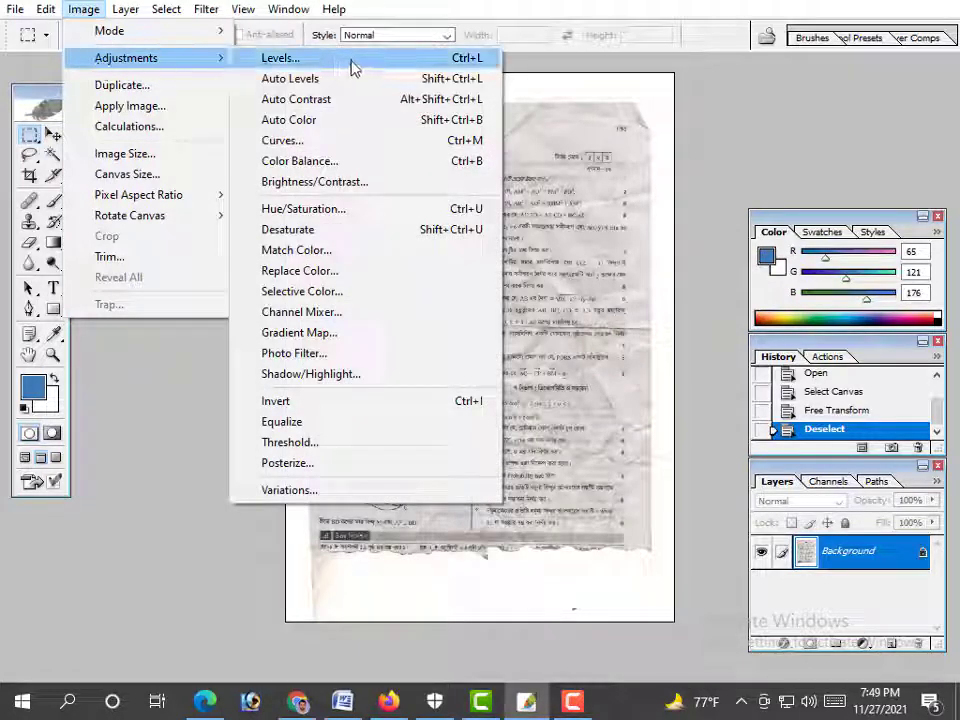
left_click(355, 68)
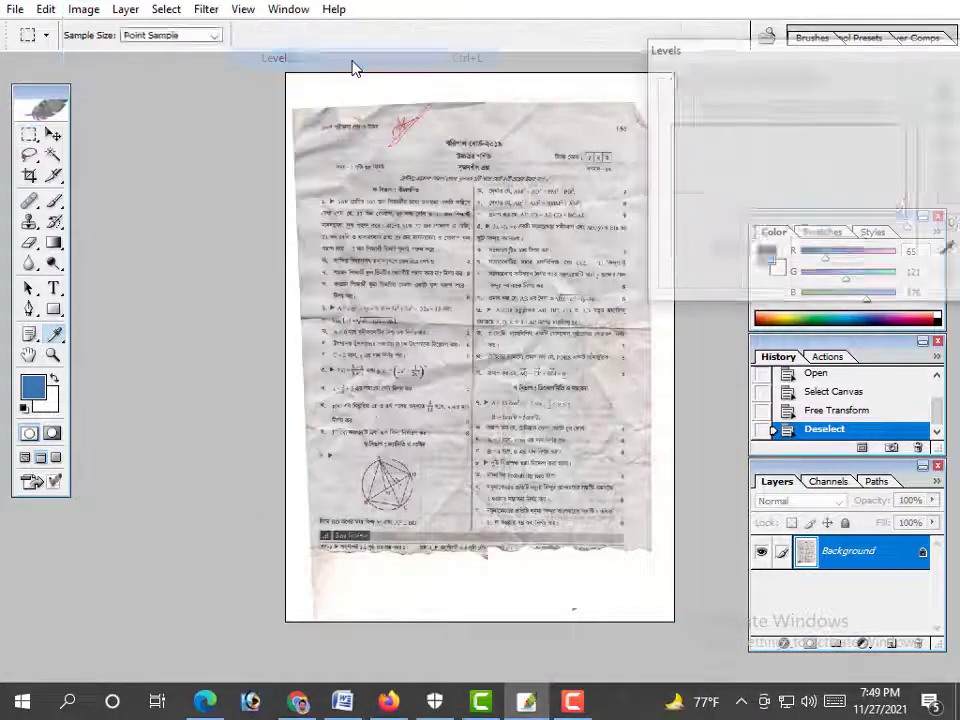
mouse_move(845, 58)
left_mouse_down()
mouse_move(790, 148)
mouse_move(766, 137)
left_mouse_up()
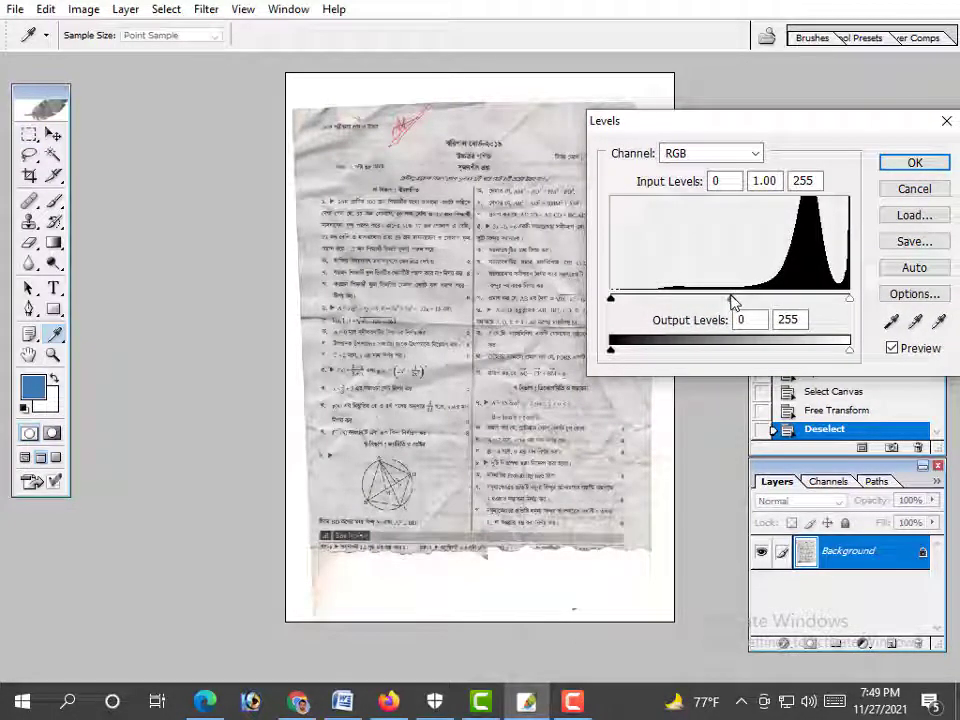
left_click_drag(733, 302, 786, 302)
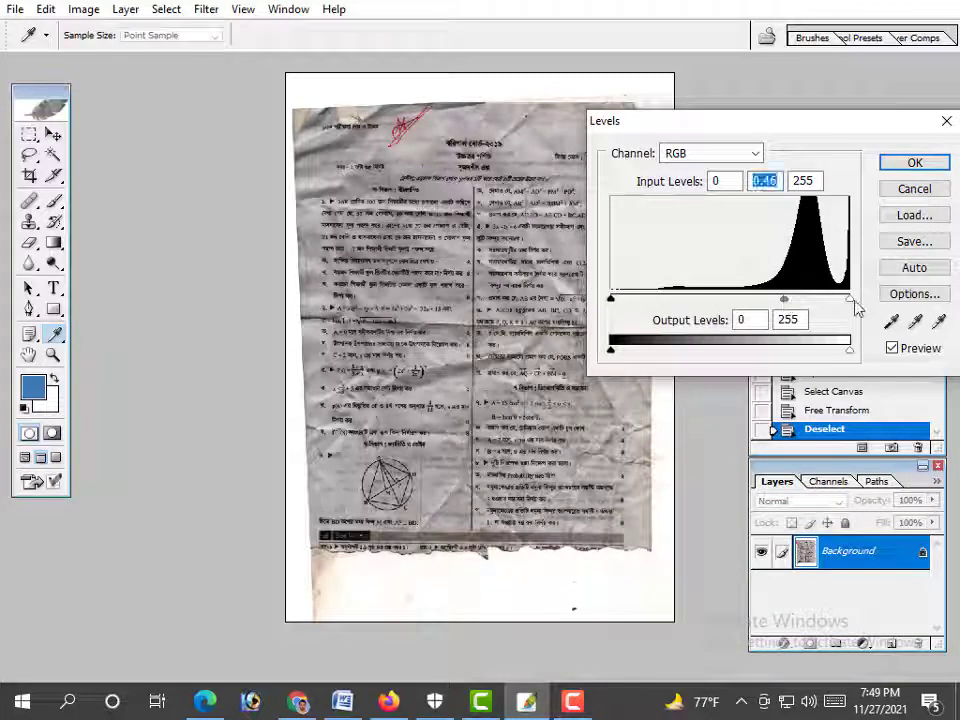
left_click_drag(853, 305, 800, 315)
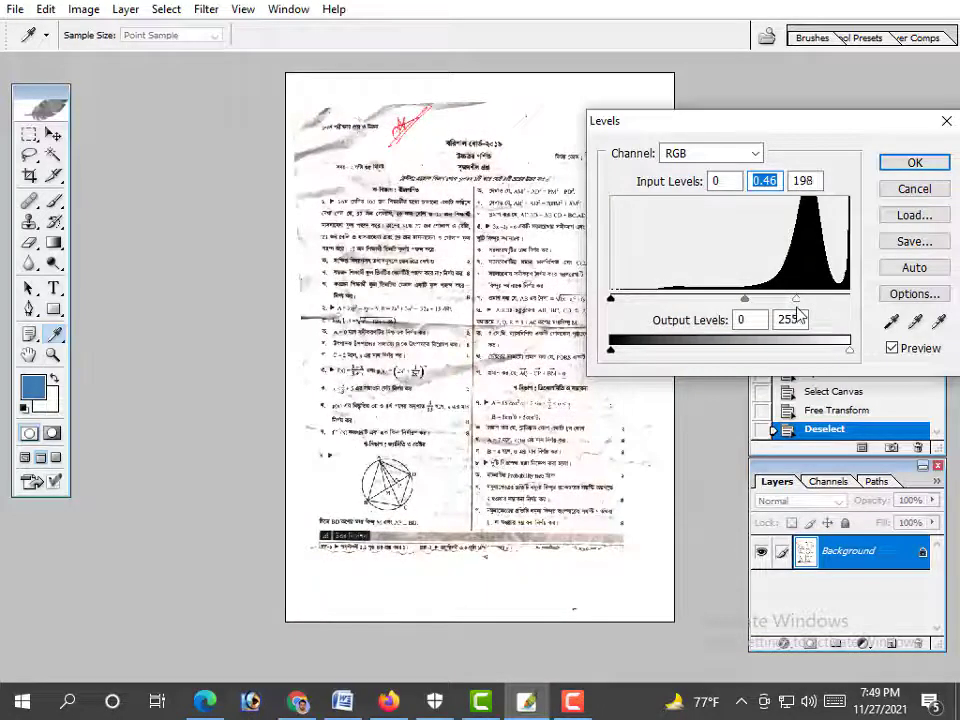
left_click(912, 163)
Apply a second Levels adjustment with gamma about 0.53 and white input about 208
left_click(80, 9)
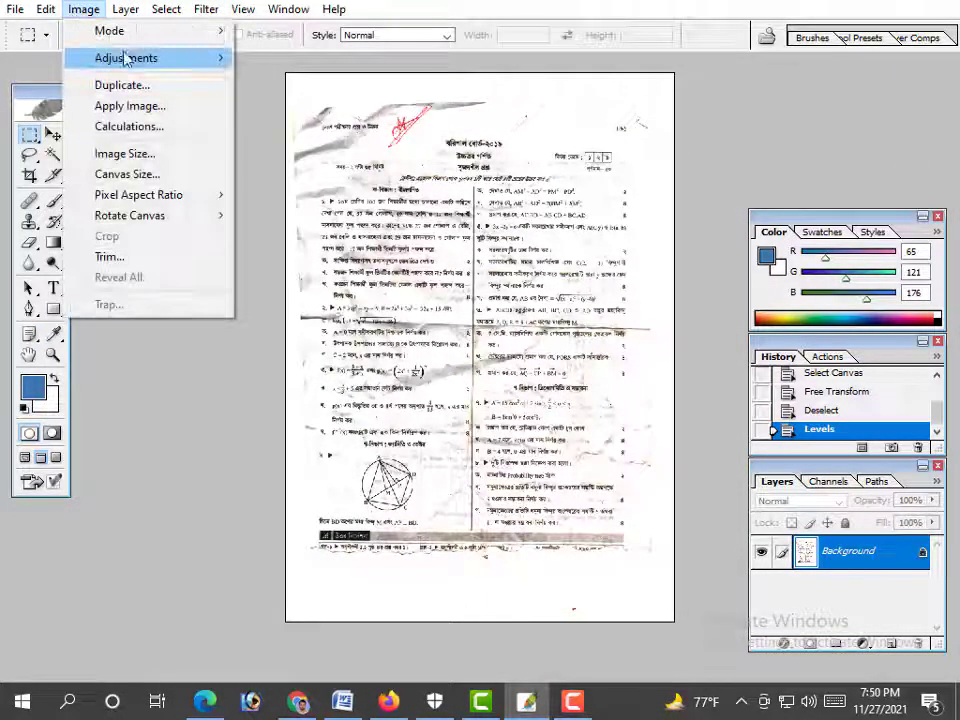
mouse_move(126, 58)
left_click(390, 60)
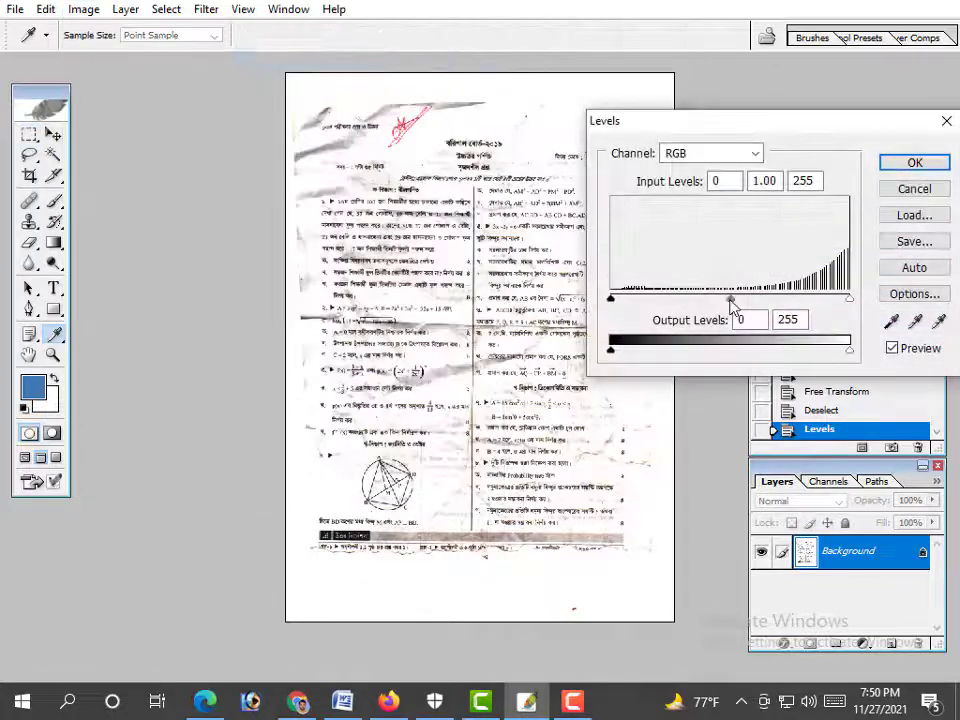
left_click_drag(733, 302, 775, 305)
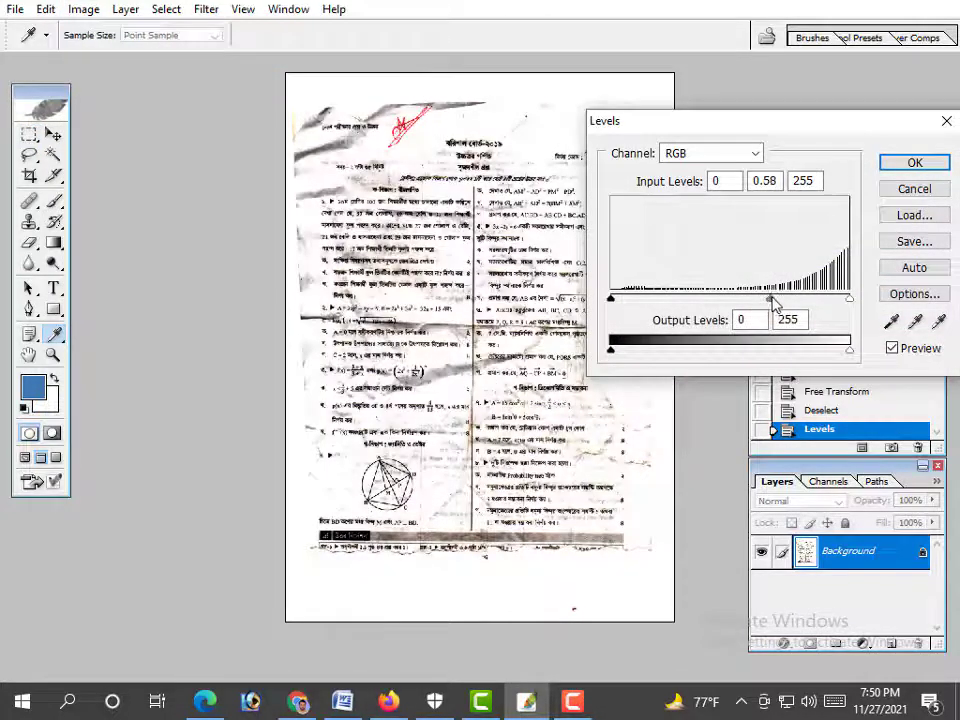
left_click_drag(851, 305, 808, 304)
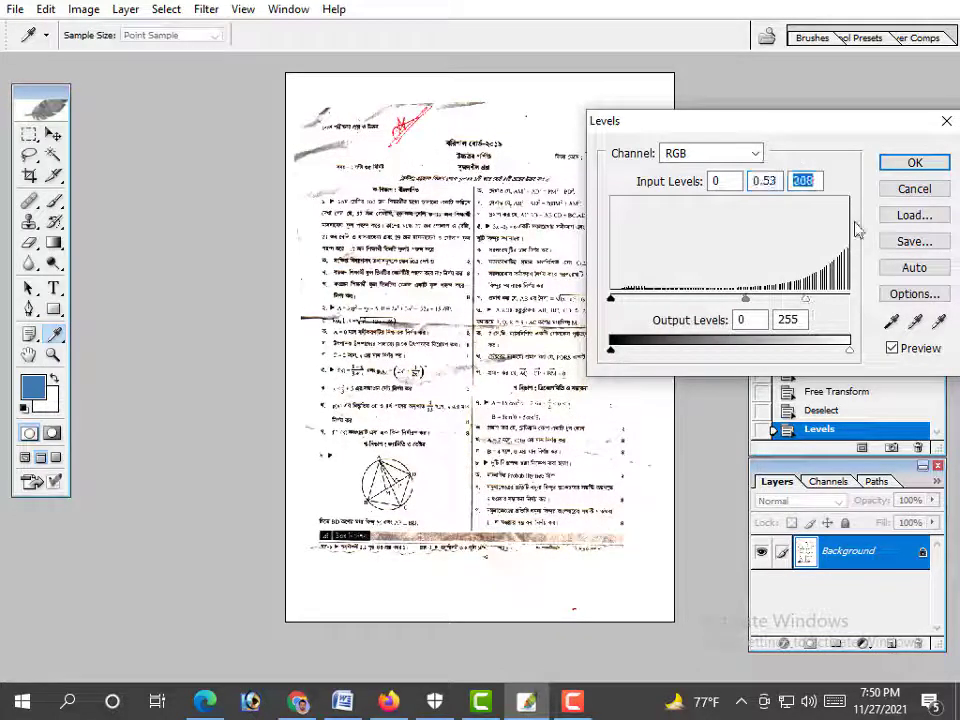
left_click(892, 166)
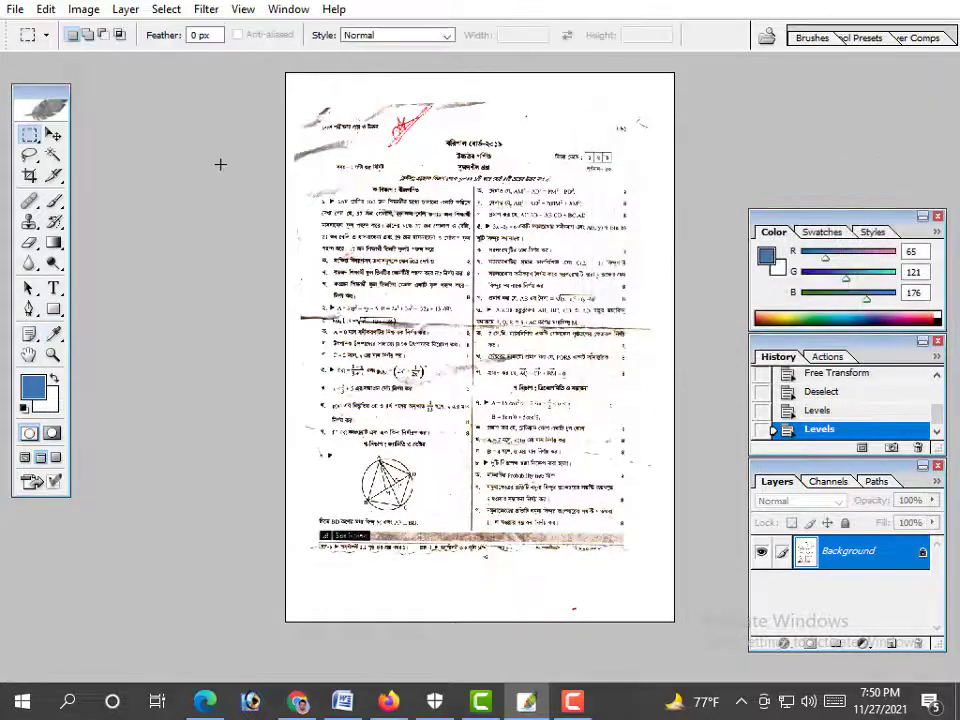
Rotate the whole page about 0.6° further with Free Transform, then deselect
key("ctrl+a")
key("ctrl+t")
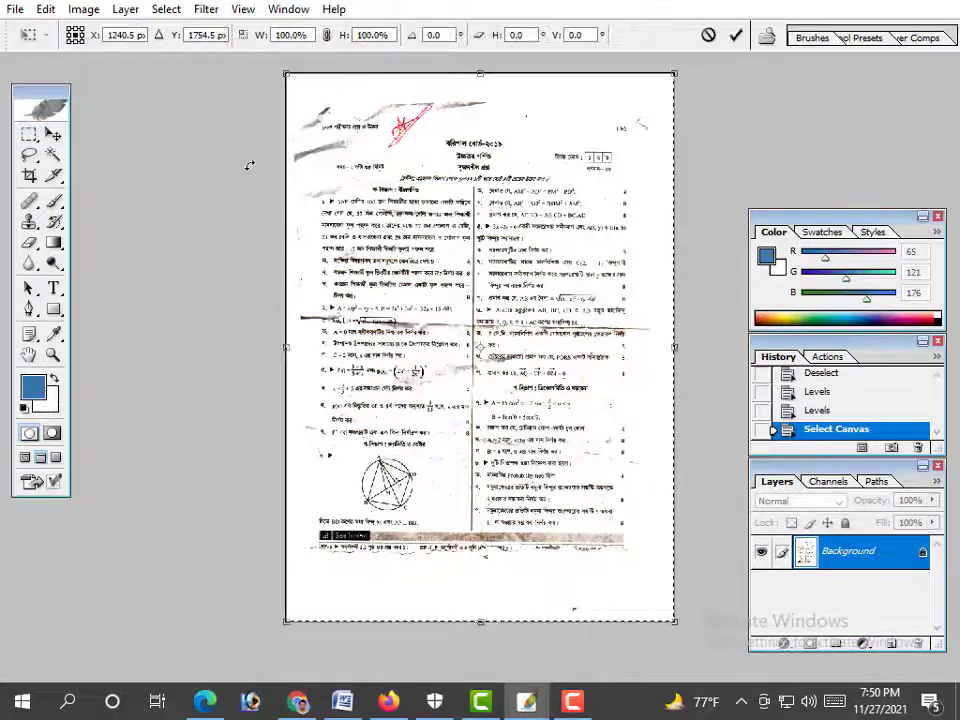
left_click_drag(249, 164, 253, 154)
key("Return")
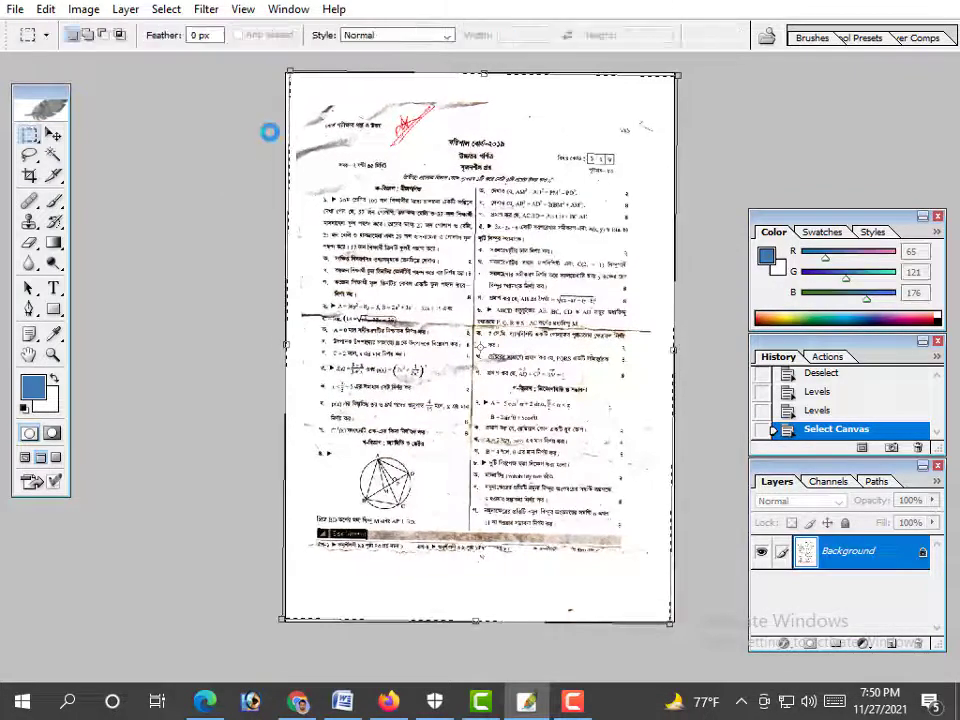
key("ctrl+d")
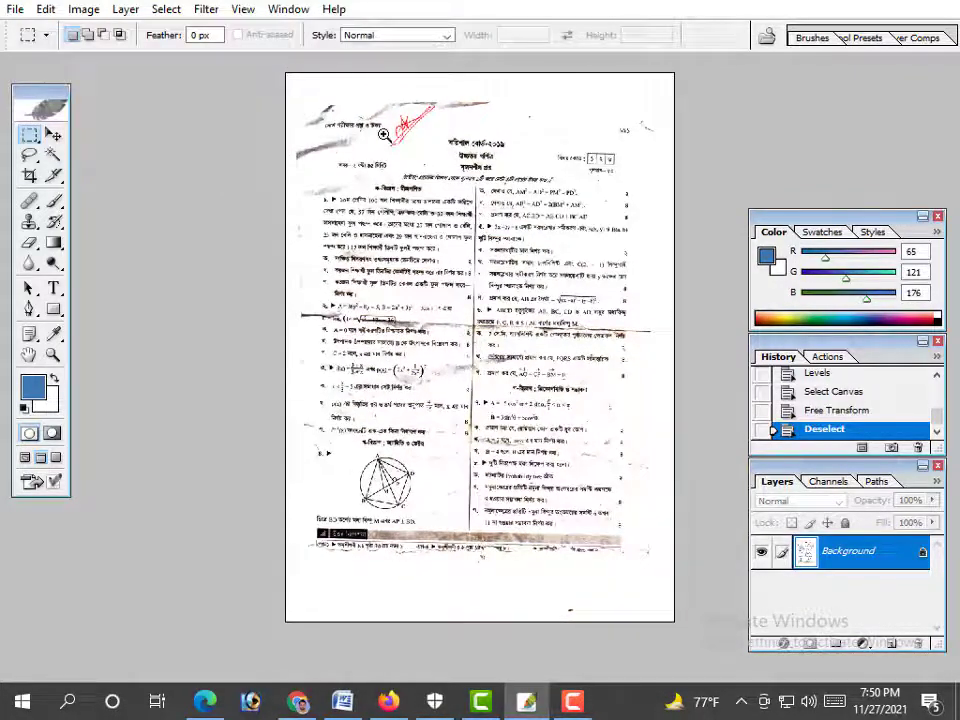
left_click(383, 134)
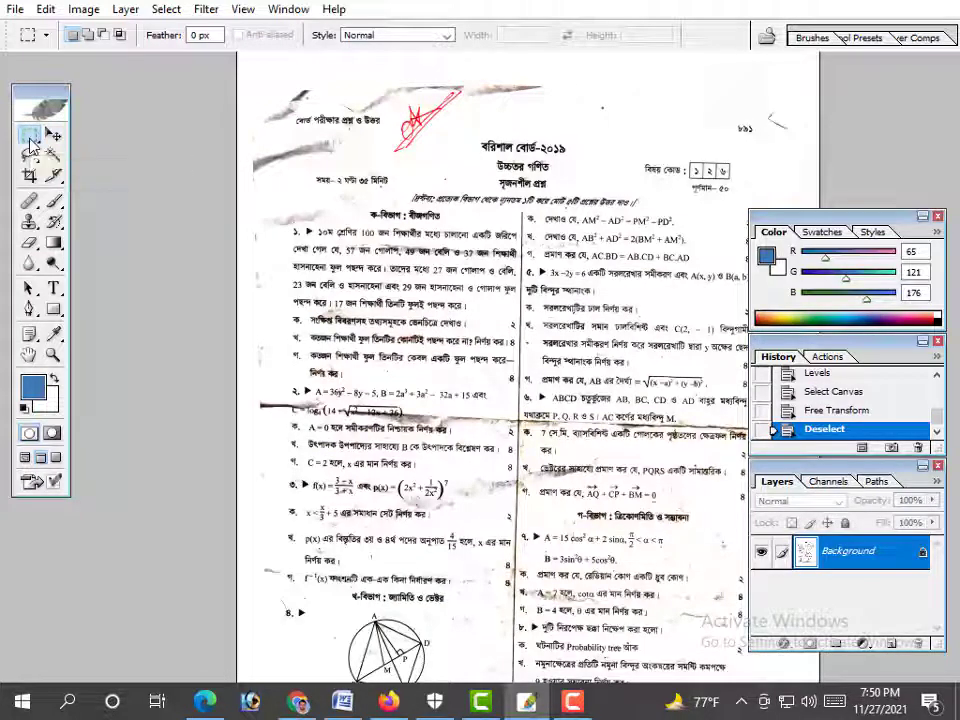
Erase the red signature mark near the title to white with a rectangular selection
left_click(30, 357)
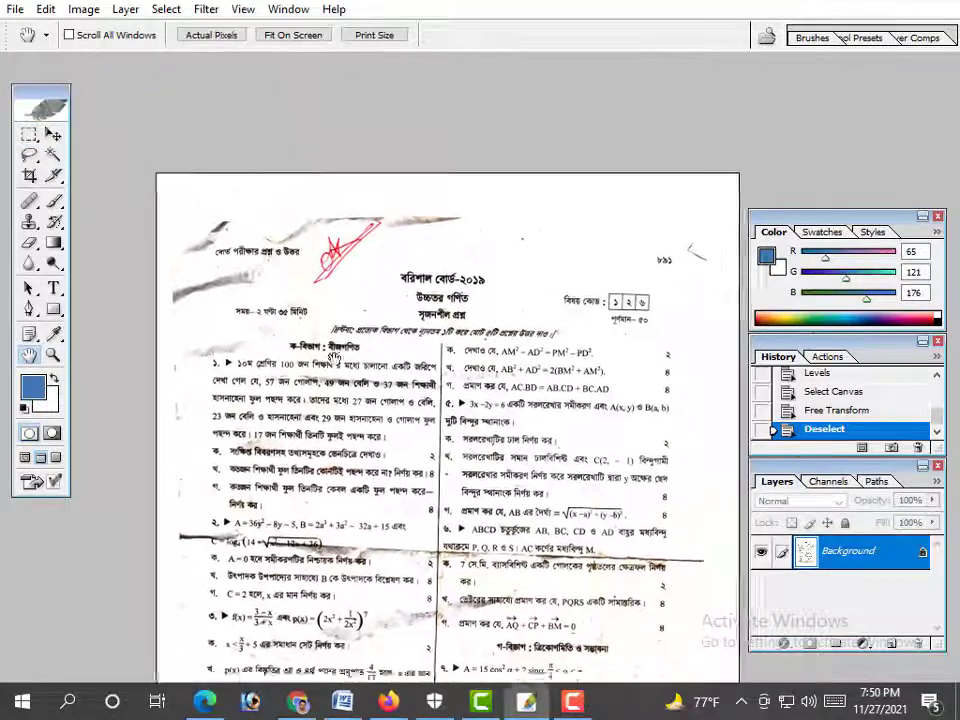
left_click(30, 141)
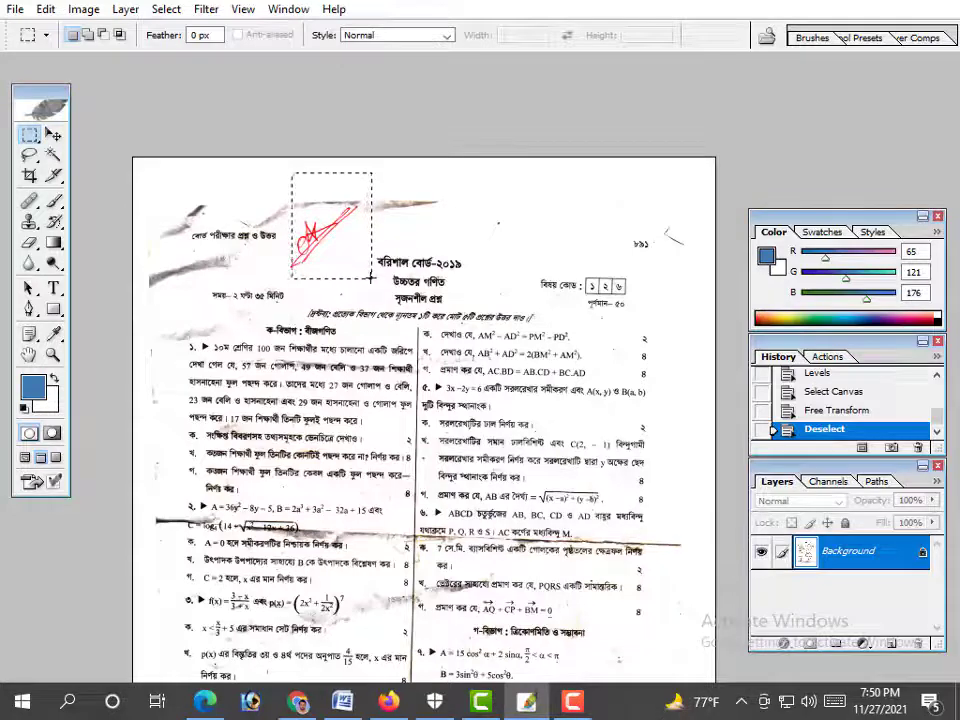
left_click_drag(367, 278, 368, 278)
key("Right")
key("Delete")
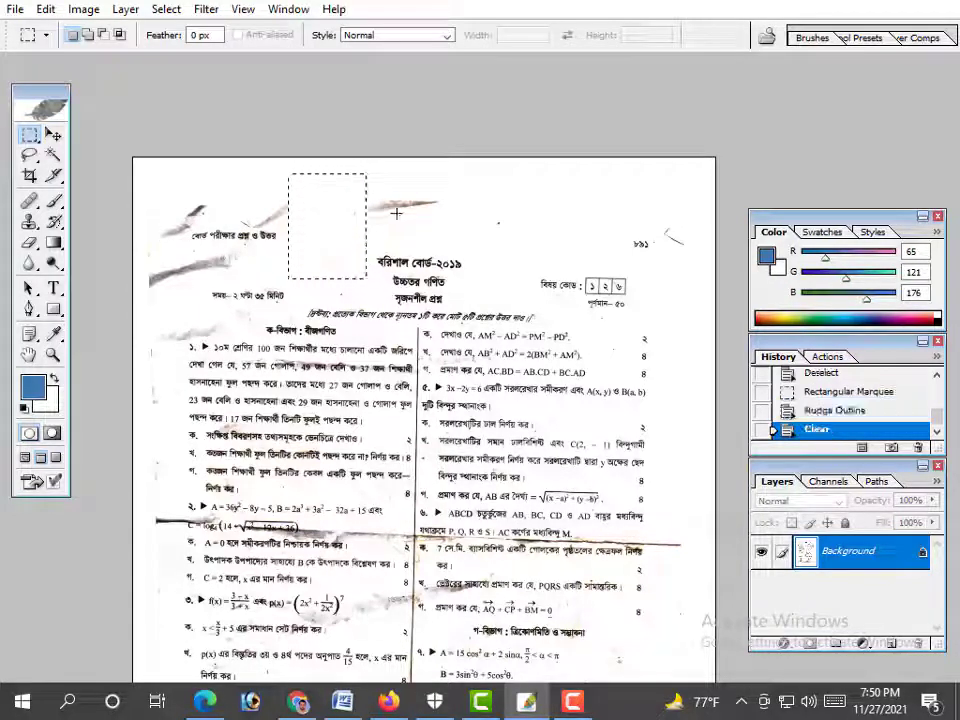
key("ctrl+d")
Clear the smudged strip along the page top to white and select a left-edge smudge
left_click_drag(373, 215, 722, 226)
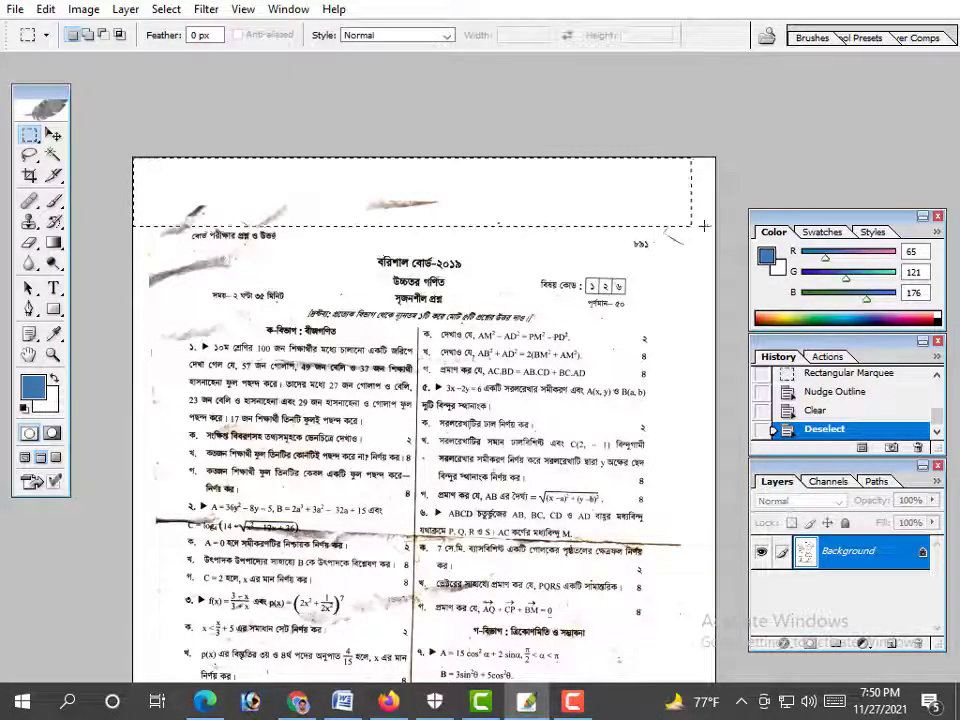
key("Delete")
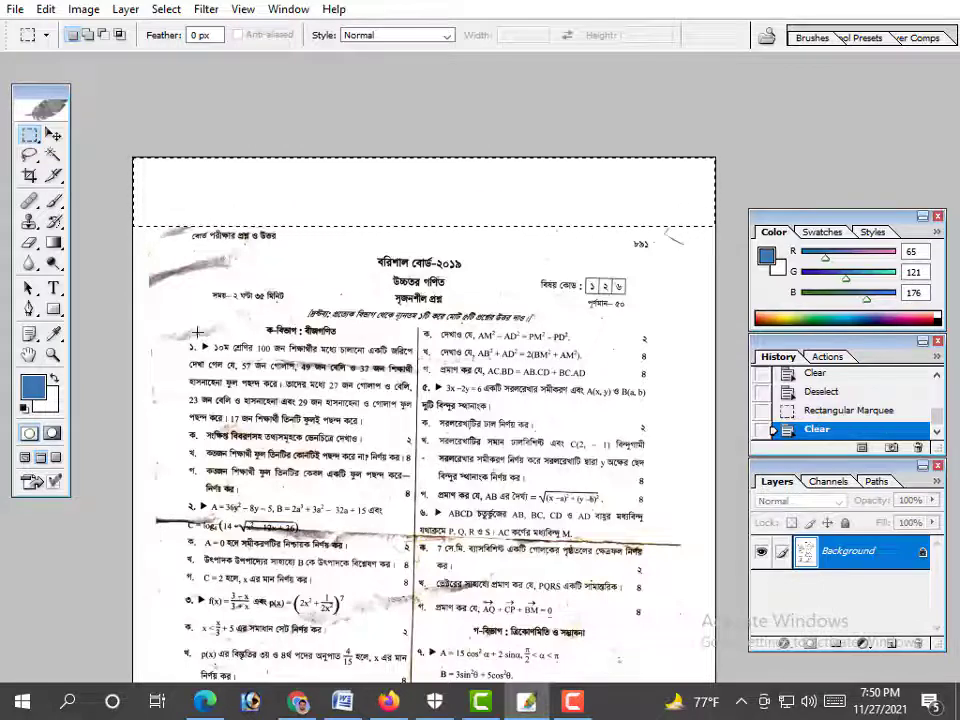
scroll(184, 400, "down", 3)
left_click_drag(128, 330, 186, 427)
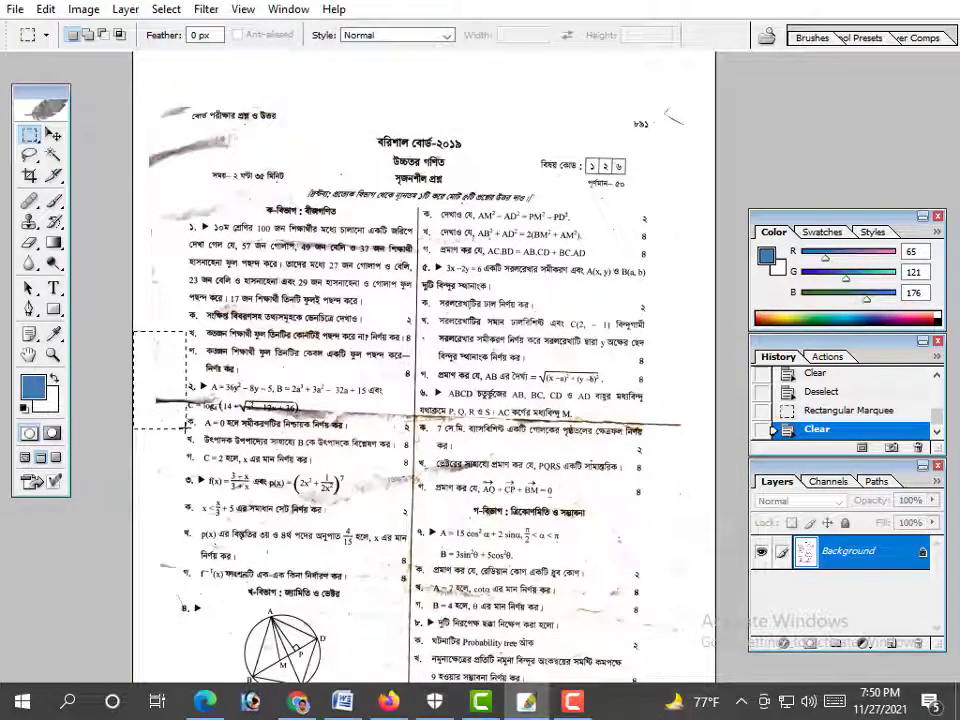
scroll(244, 483, "down", 4)
scroll(244, 483, "down", 2)
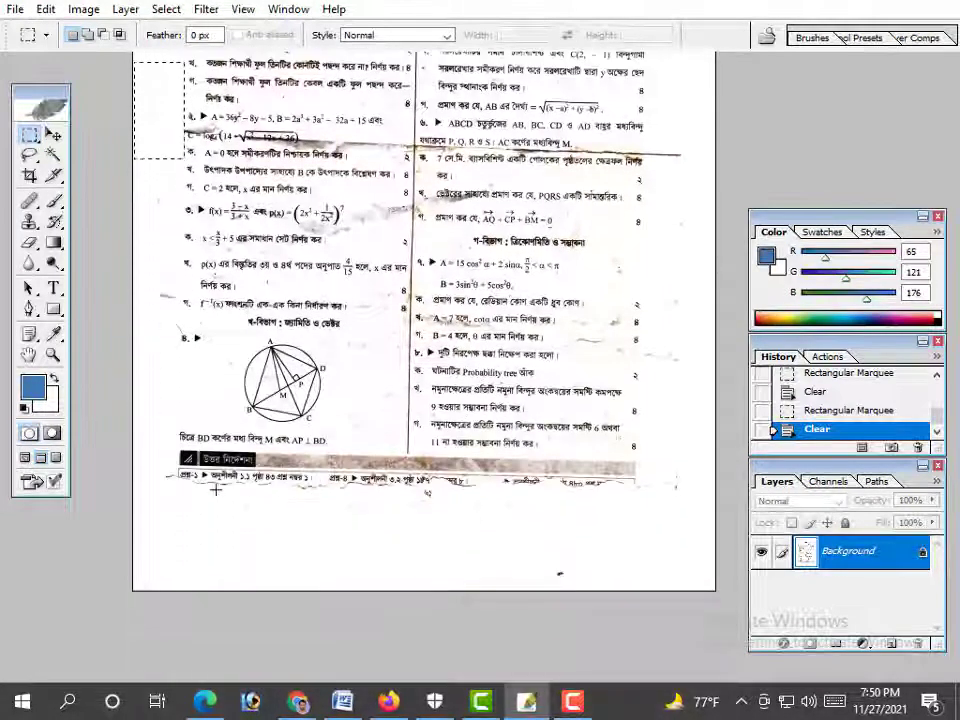
scroll(244, 483, "down", 1)
key("ctrl+minus")
key("ctrl+minus")
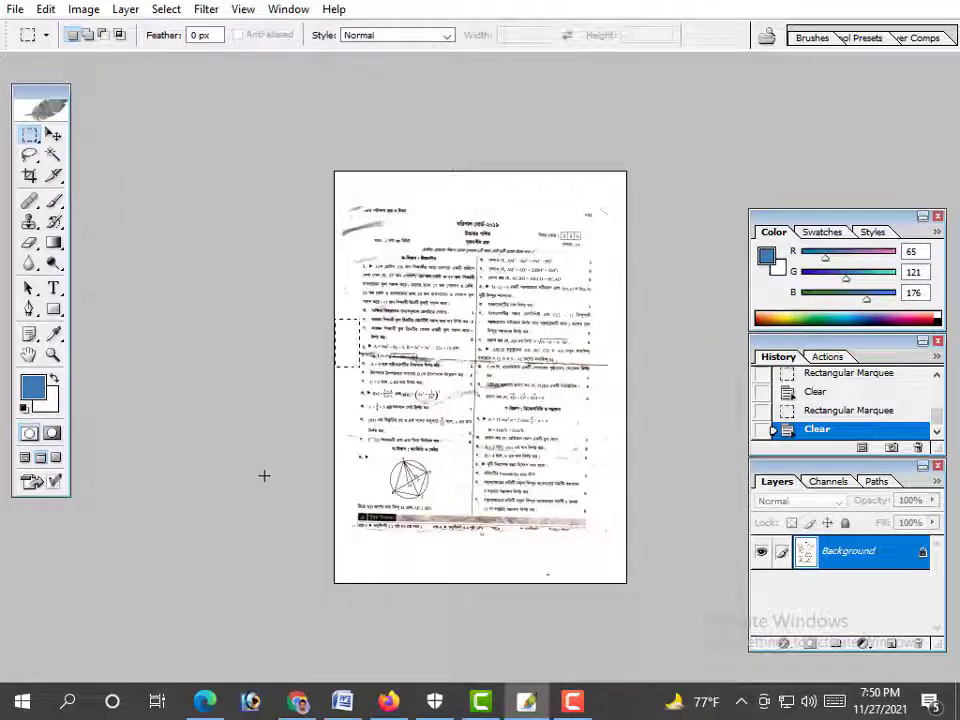
Rotate the whole page about -1.7° with Free Transform and deselect
key("ctrl+d")
key("ctrl+a")
key("ctrl+t")
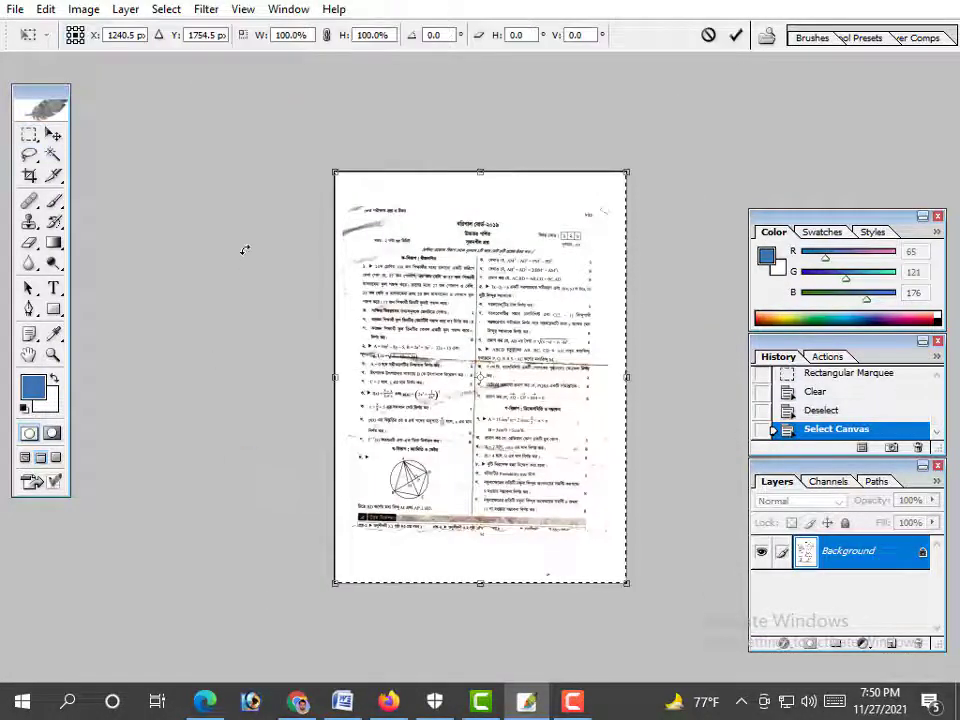
left_click_drag(242, 251, 410, 345)
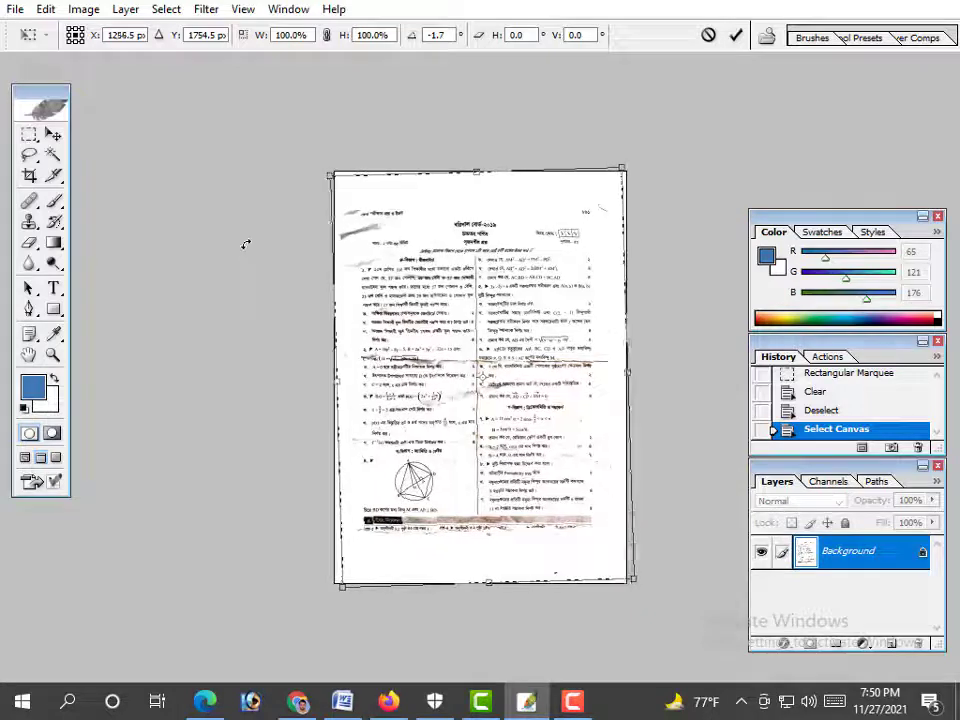
key("Return")
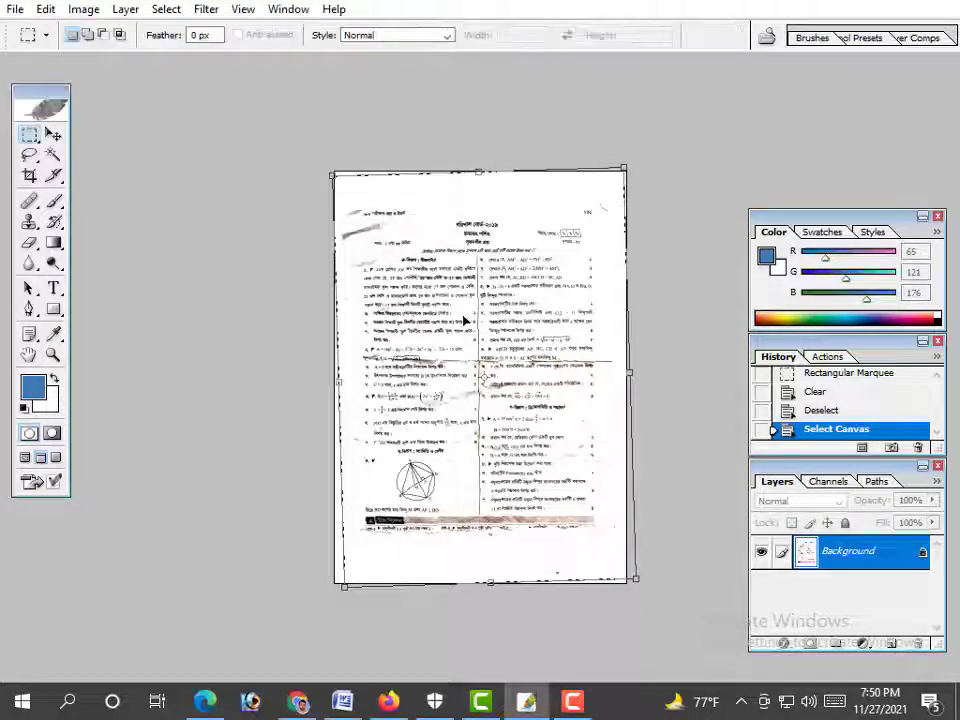
key("ctrl+plus")
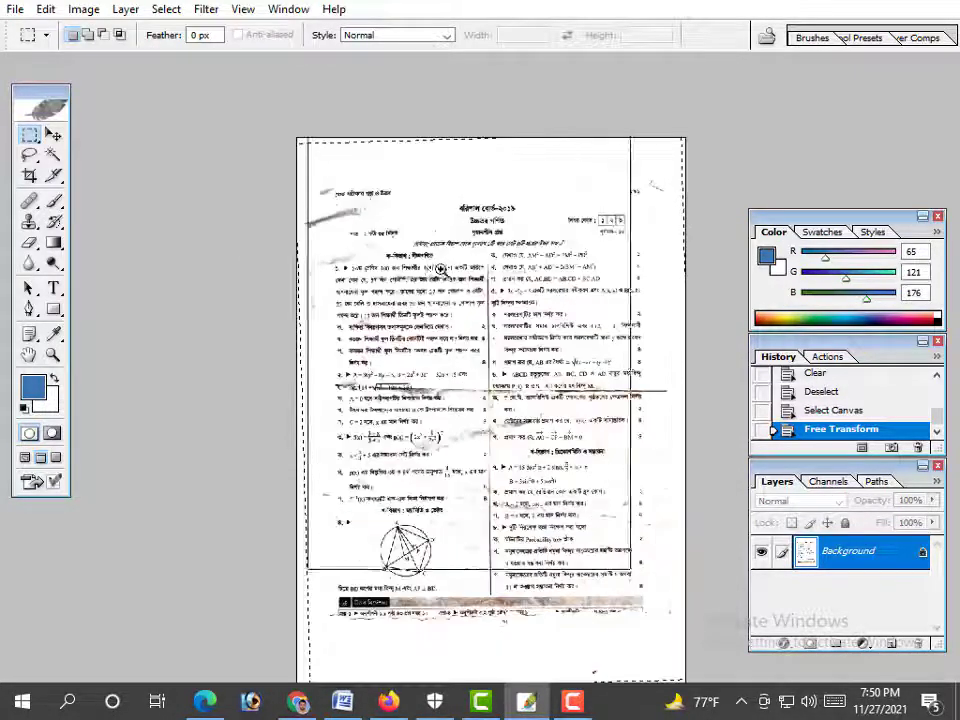
key("ctrl+plus")
key("ctrl+d")
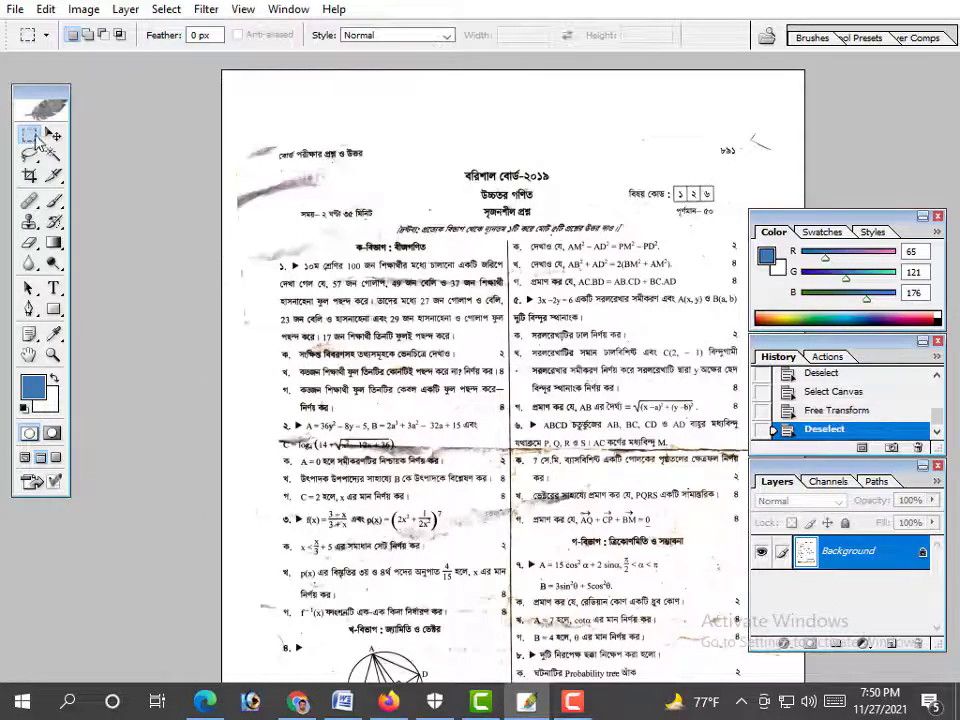
Clear the smudges left of the header, in the top-left margin and top-right corner to white
left_click_drag(338, 198, 350, 202)
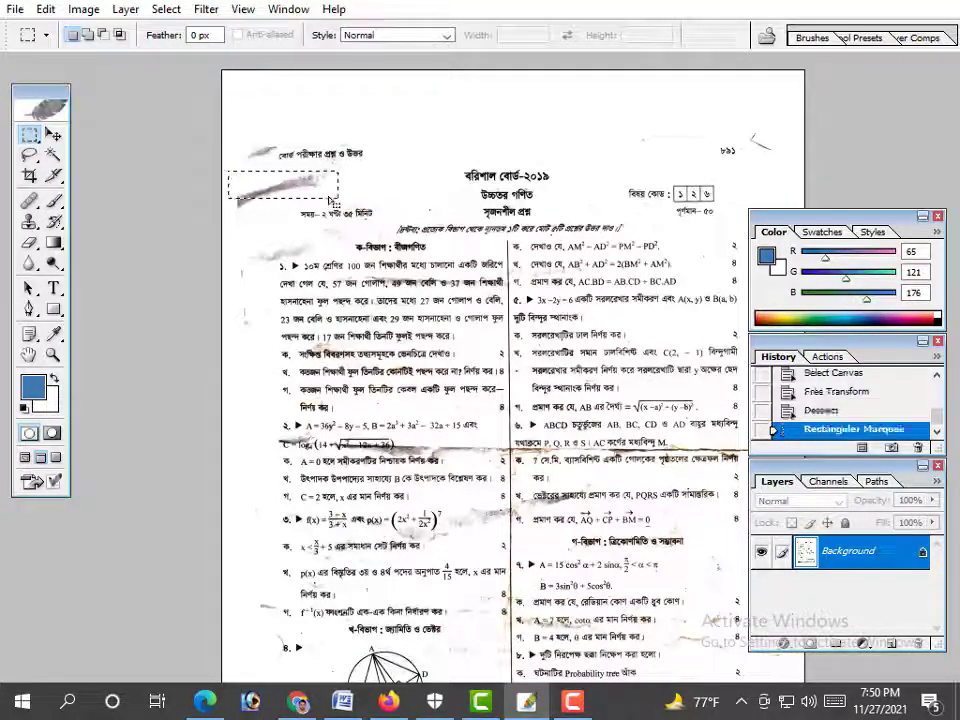
key("Delete")
key("ctrl+d")
left_click_drag(276, 245, 276, 245)
key("Delete")
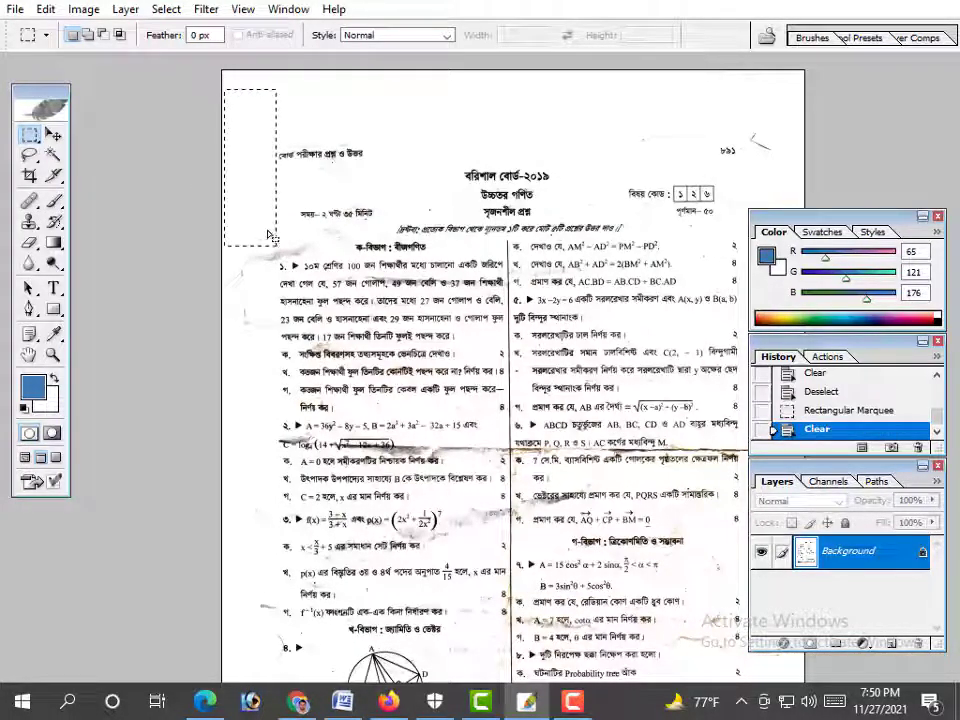
key("ctrl+d")
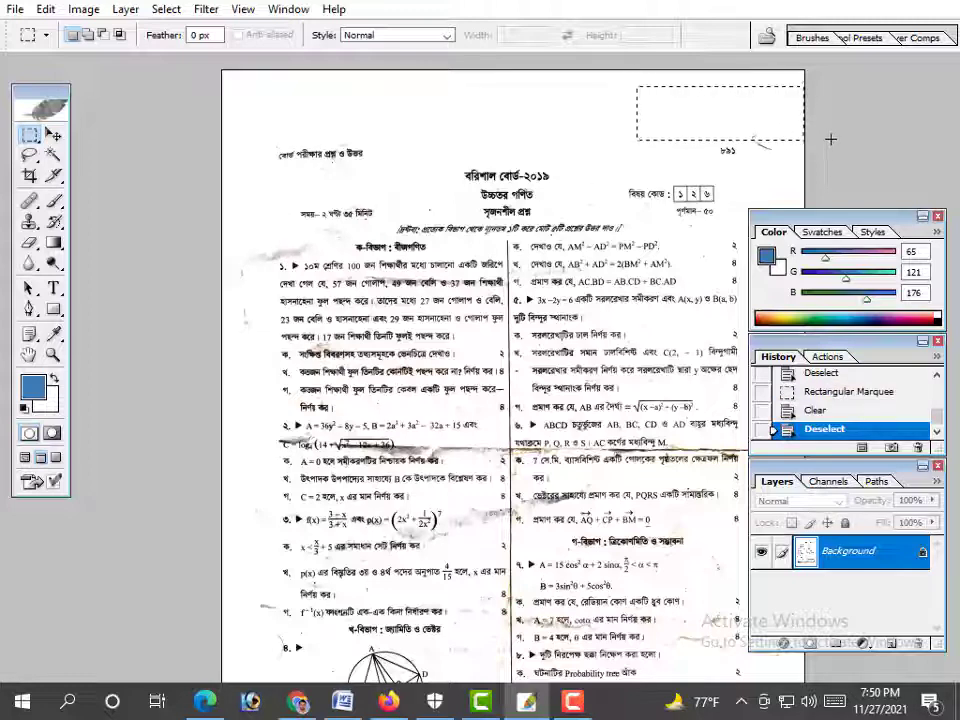
left_click_drag(830, 148, 830, 140)
key("Delete")
key("ctrl+d")
Clear the pen stroke near the top-right page number to white
key("ctrl+minus")
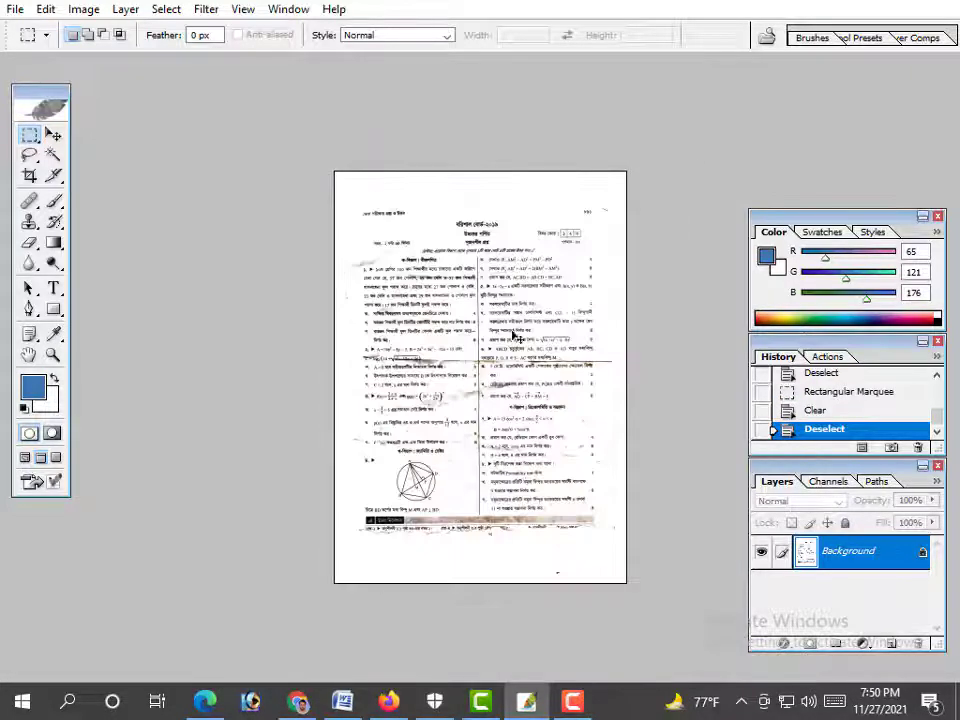
left_click(576, 317, "ctrl")
left_click(608, 225, "ctrl")
left_click_drag(620, 76, 658, 125)
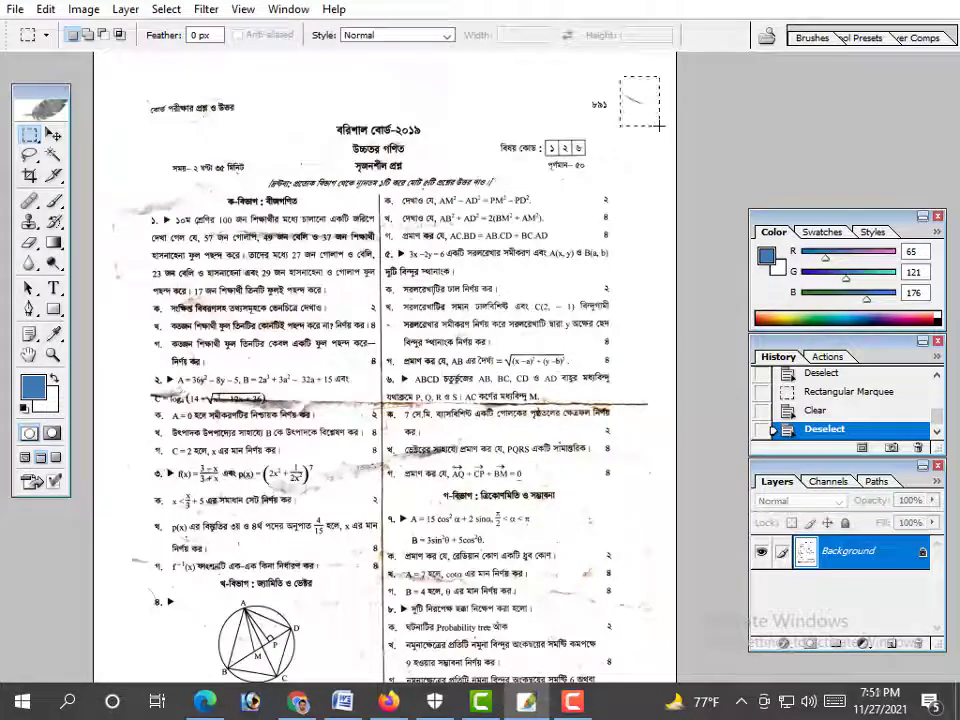
key("Delete")
key("ctrl+minus")
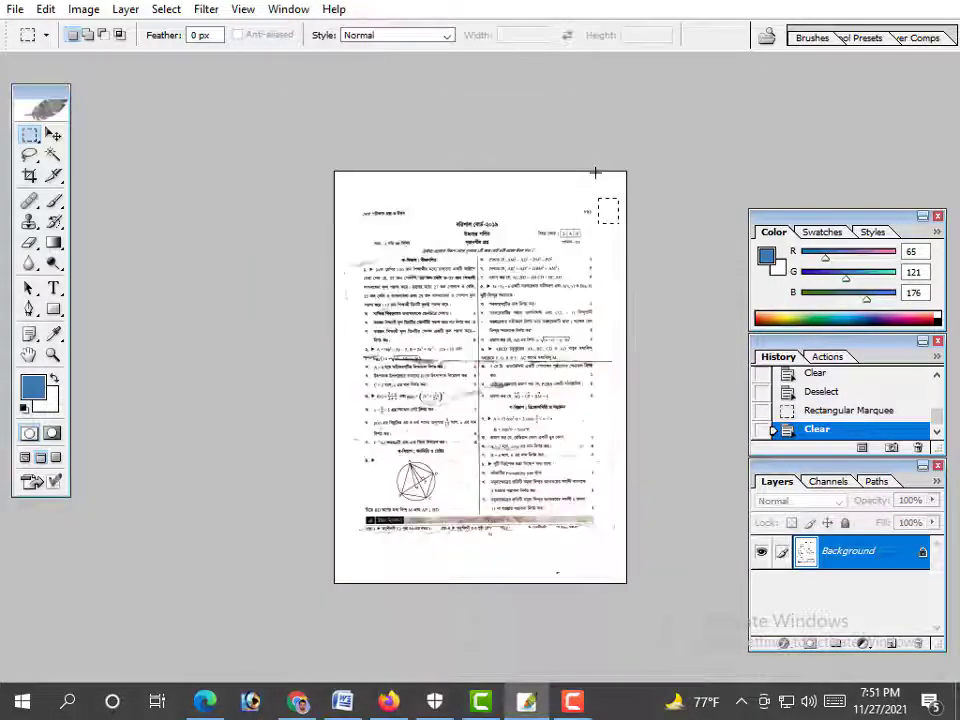
key("ctrl+plus")
key("ctrl+plus")
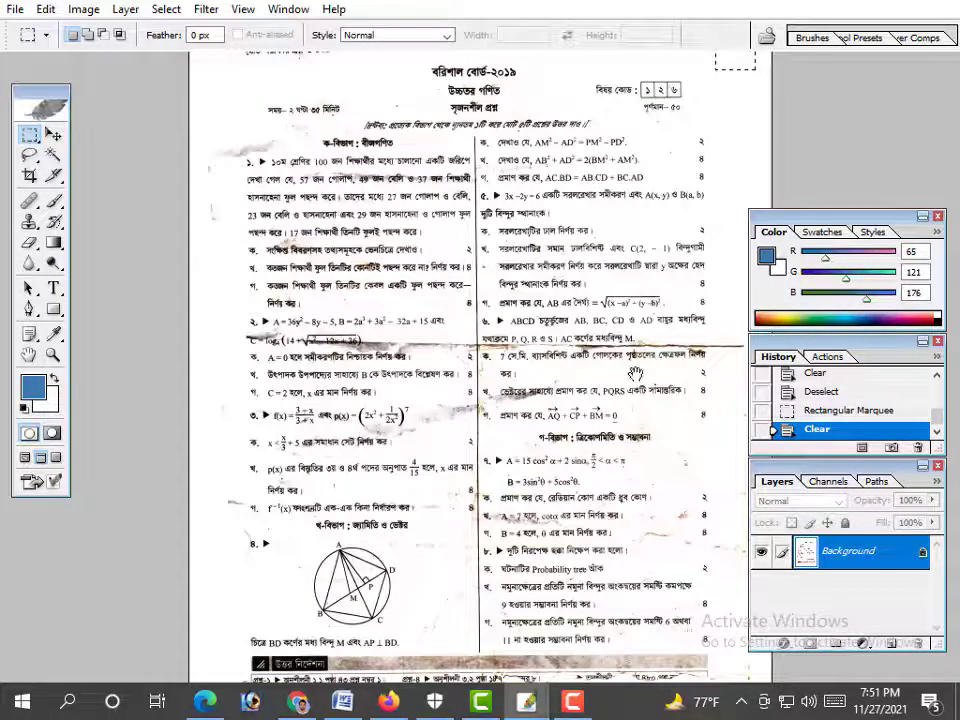
Clear the right-margin smudge to white and select the dark smudge beside the log expression
left_click_drag(636, 375, 523, 360)
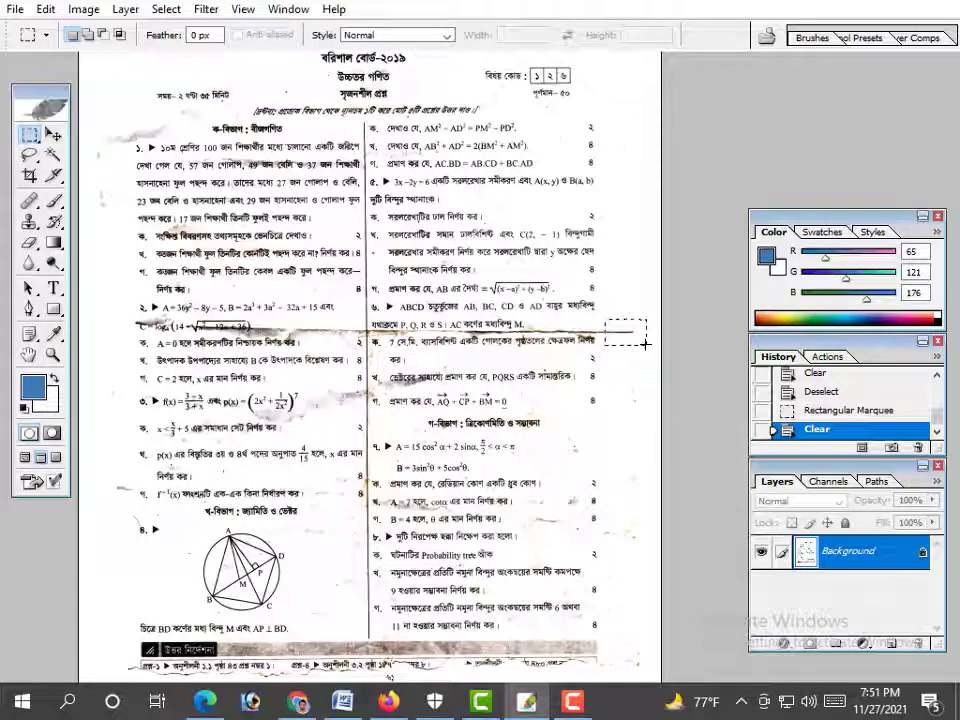
left_click_drag(606, 319, 645, 344)
key("Delete")
key("ctrl+d")
scroll(357, 383, "down", 1)
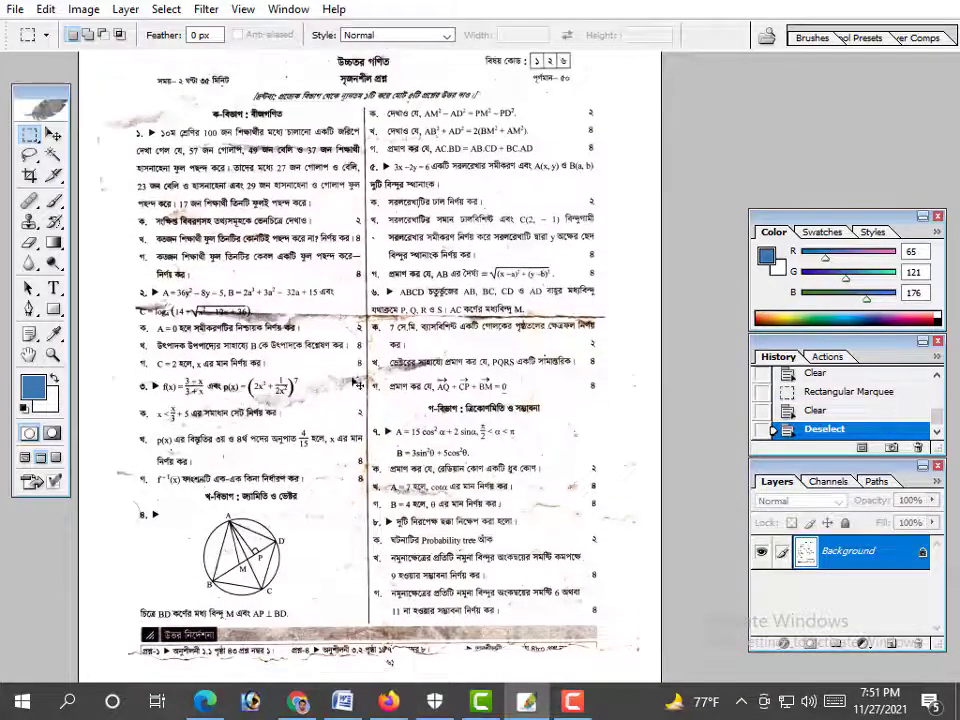
key("ctrl+plus")
key("ctrl+plus")
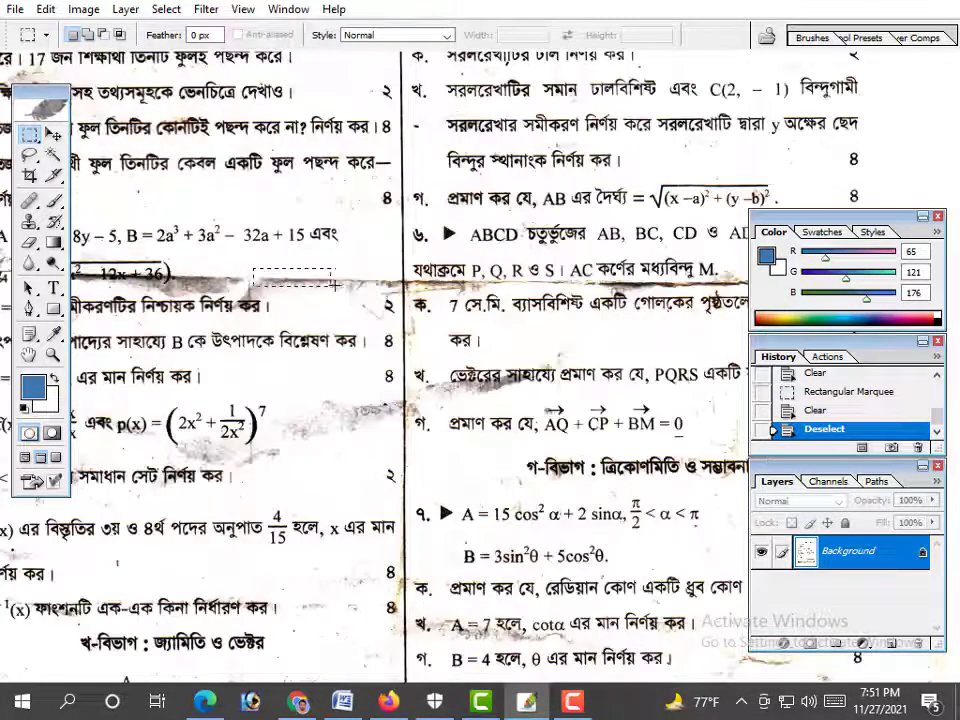
left_click_drag(335, 285, 397, 296)
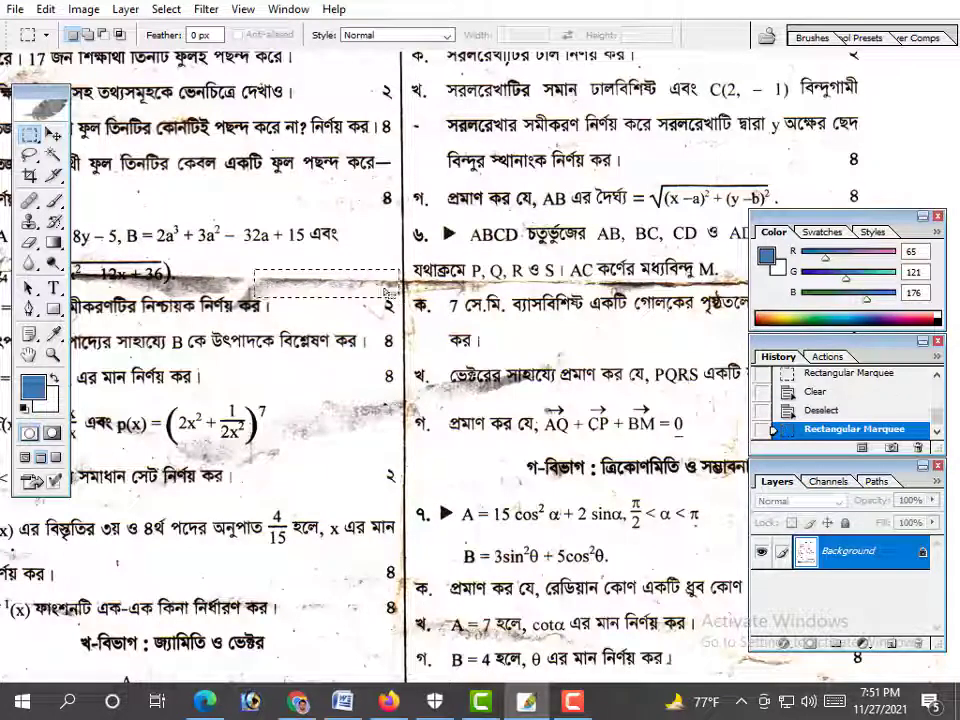
Apply Levels to the selected strip with midtone 0.83 and white input 207, then deselect
left_click(80, 9)
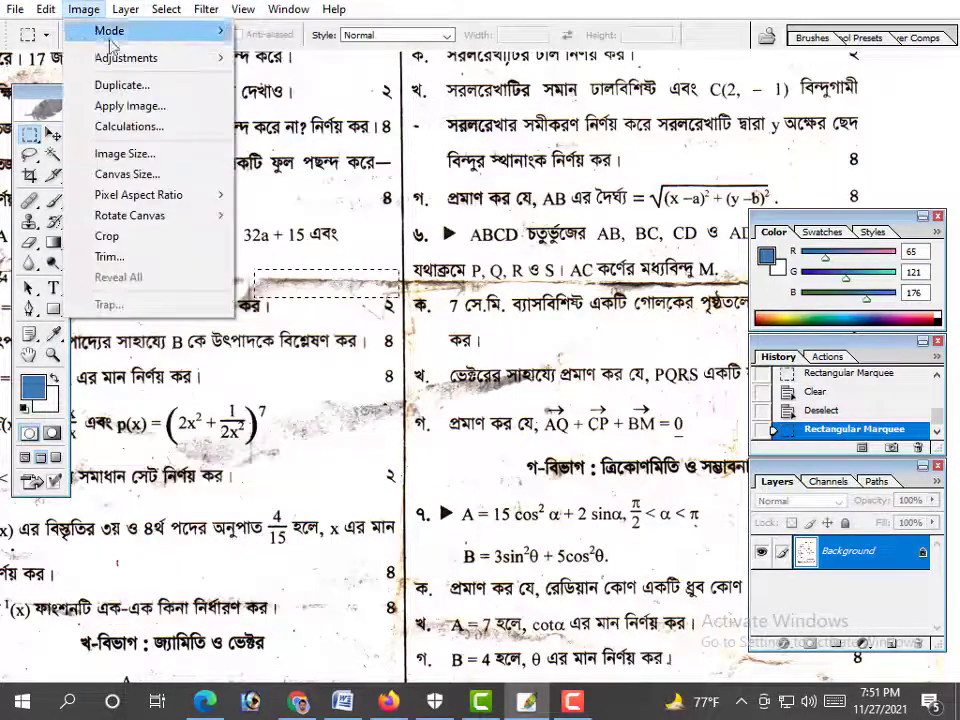
mouse_move(126, 58)
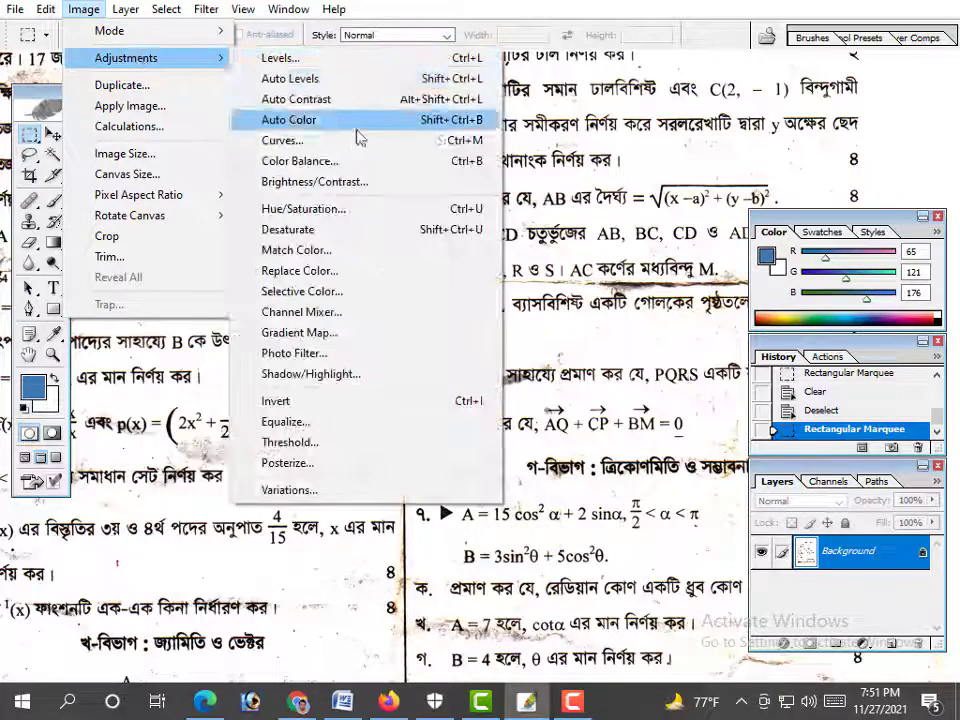
left_click(372, 68)
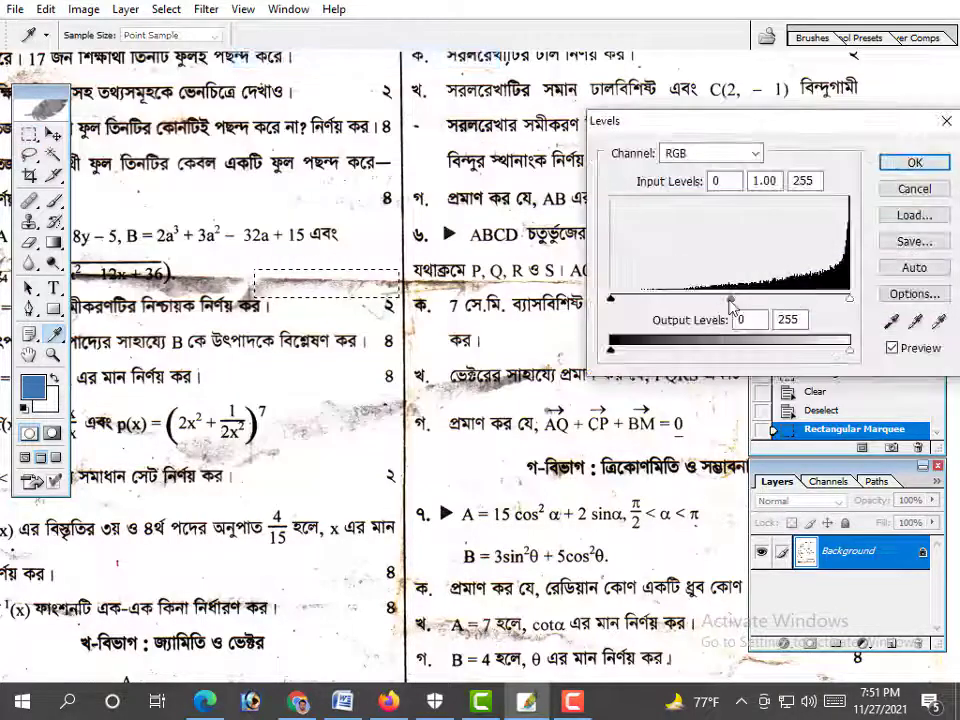
left_click_drag(731, 305, 751, 304)
left_click_drag(851, 302, 753, 303)
key("Return")
key("m")
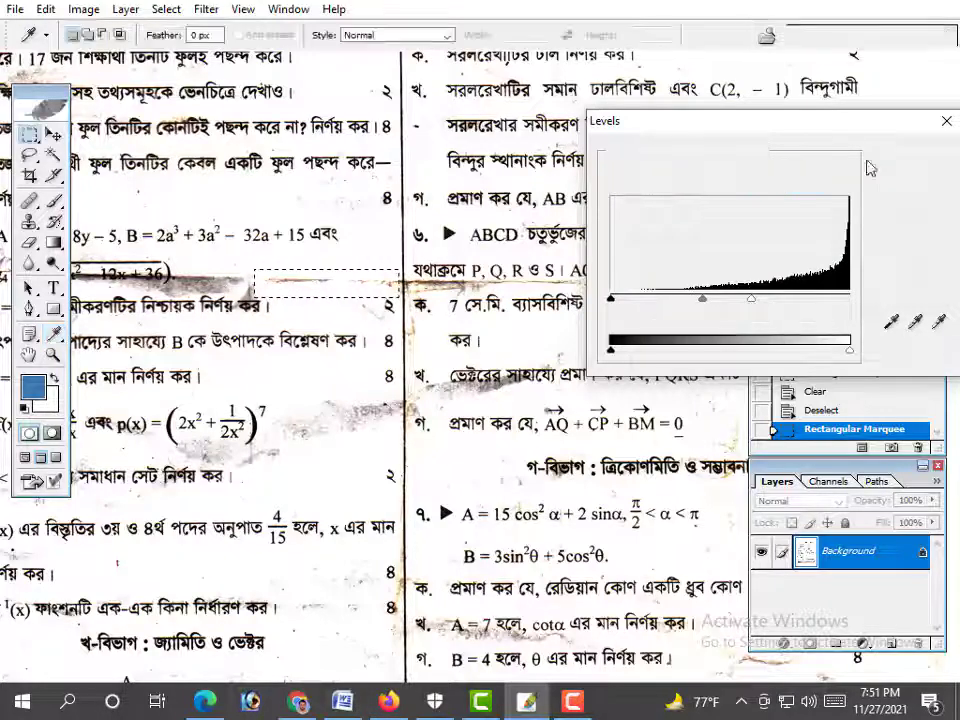
key("ctrl+d")
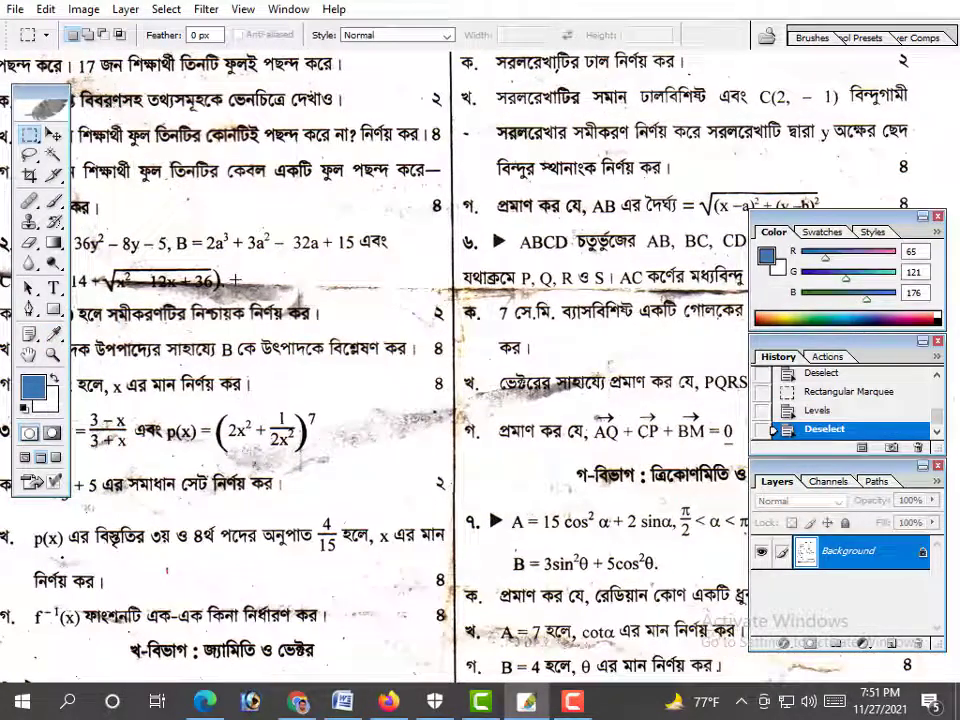
Erase the smudge beside the log expression, then undo the erase of the strip right of it
left_click_drag(310, 298, 310, 299)
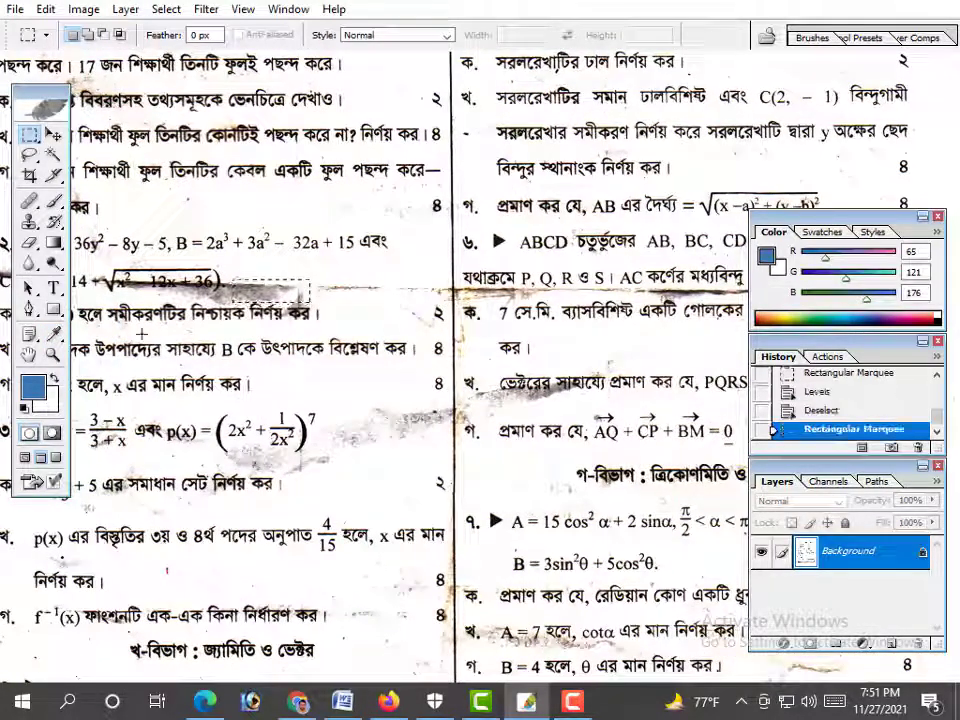
key("Delete")
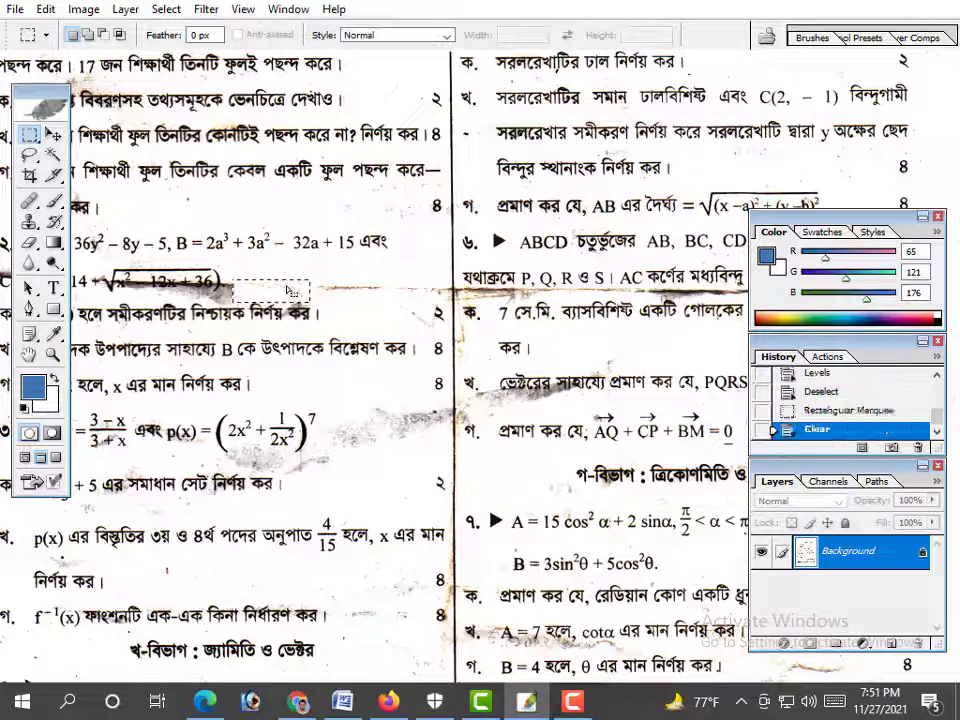
key("Delete")
key("ctrl+d")
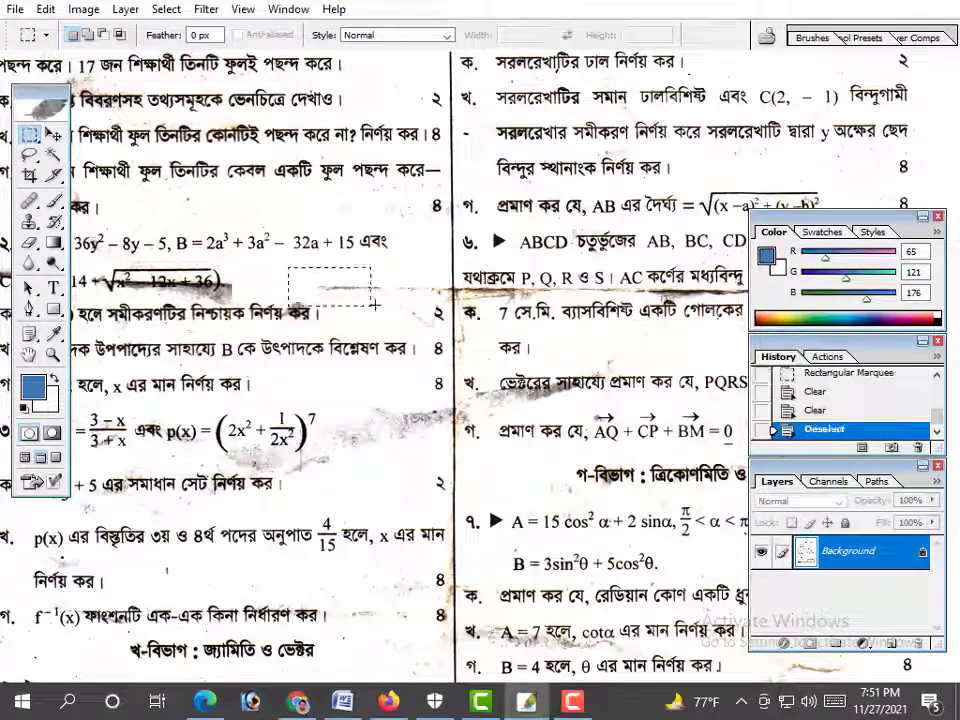
left_click_drag(374, 304, 450, 298)
key("Delete")
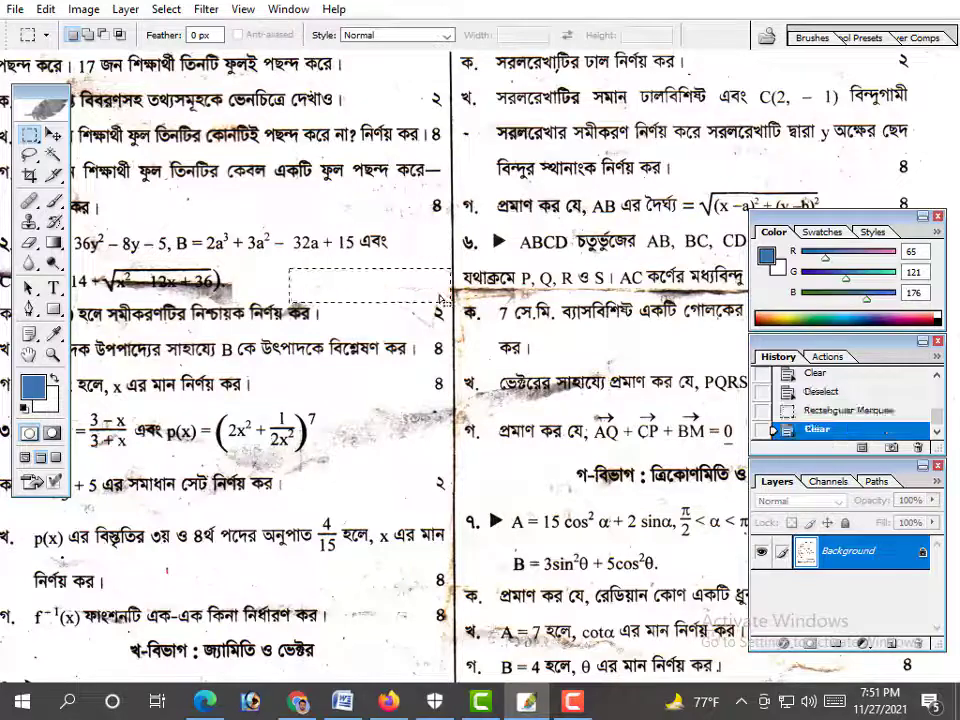
key("ctrl+alt+z")
key("ctrl+alt+z")
Erase the dark streak under the M. line to white
scroll(523, 330, "right", 5)
scroll(523, 330, "up", 1)
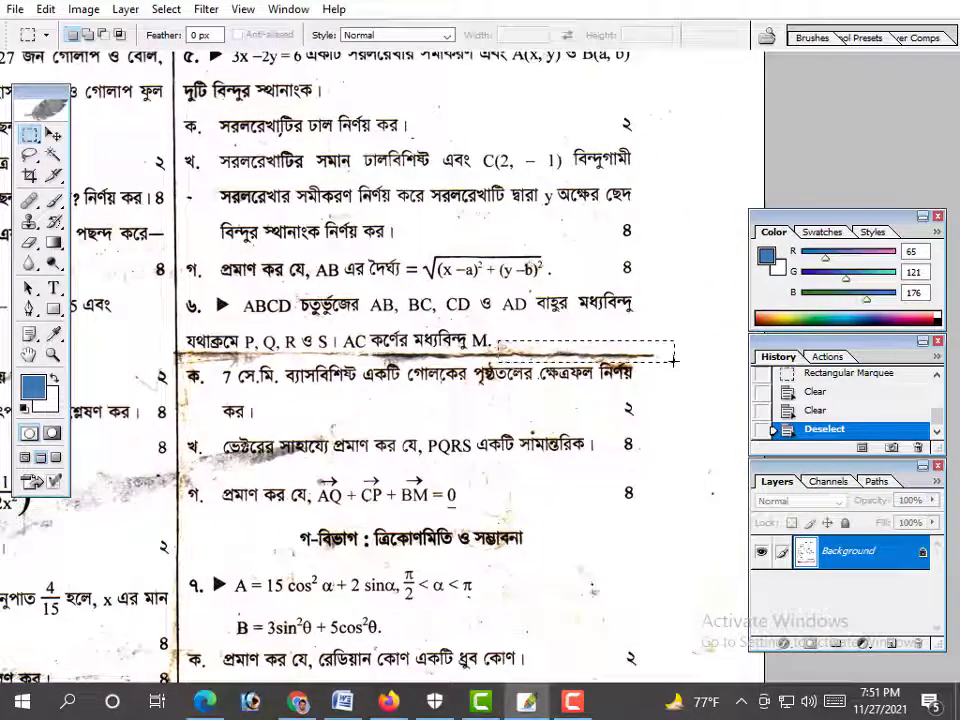
left_click_drag(674, 360, 672, 358)
key("Delete")
mouse_move(336, 460)
left_mouse_down()
mouse_move(481, 410)
mouse_move(490, 520)
left_mouse_up()
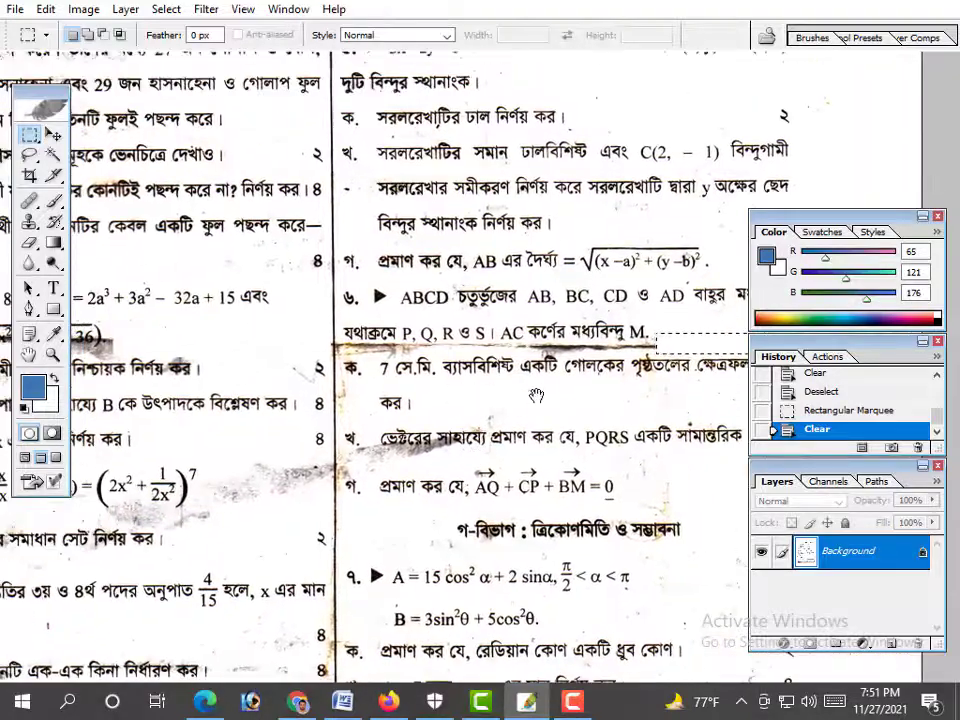
key("ctrl+d")
Erase the smudge beside the p(x) formula and the stray left-margin mark near question 4
left_click_drag(65, 492, 445, 402)
scroll(445, 402, "right", 3)
scroll(445, 402, "up", 1)
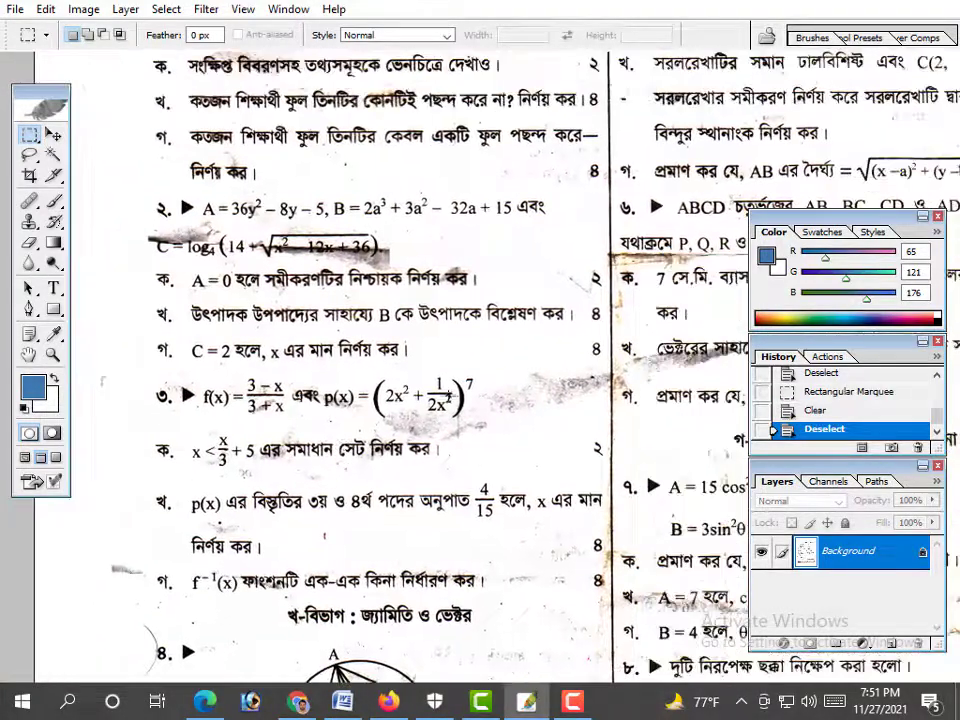
left_click_drag(498, 367, 582, 425)
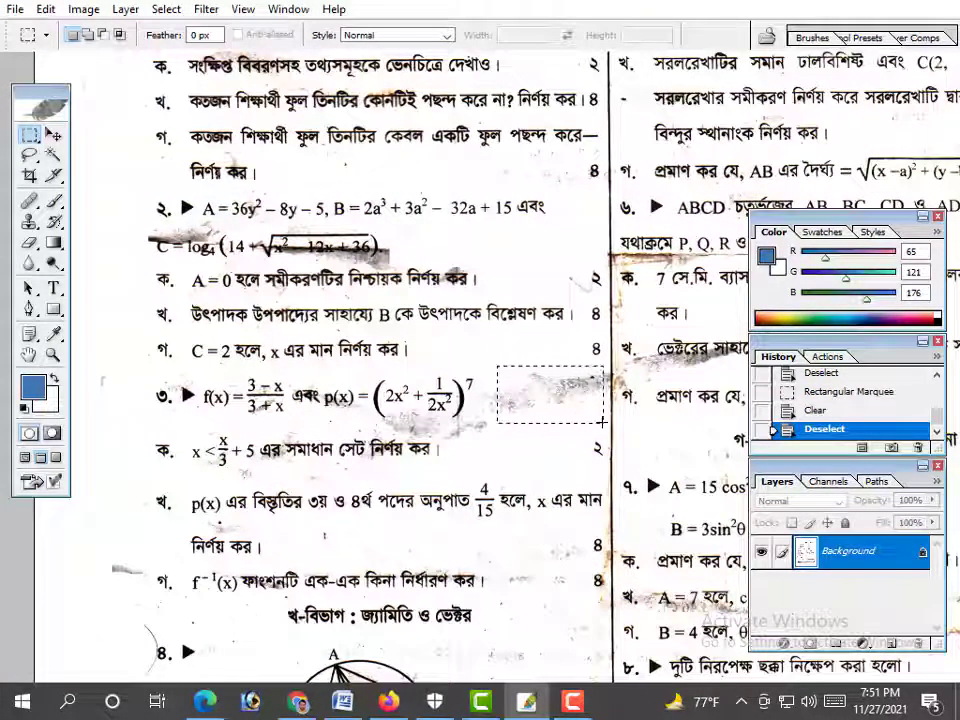
key("Delete")
left_click_drag(182, 556, 402, 439)
left_click_drag(296, 397, 370, 500)
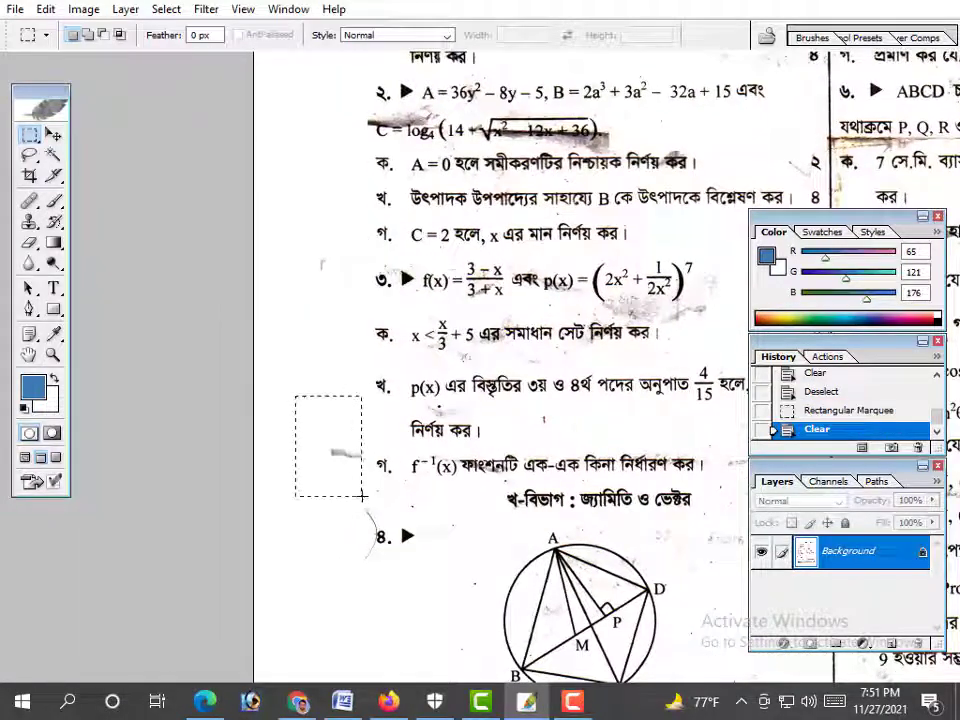
key("Delete")
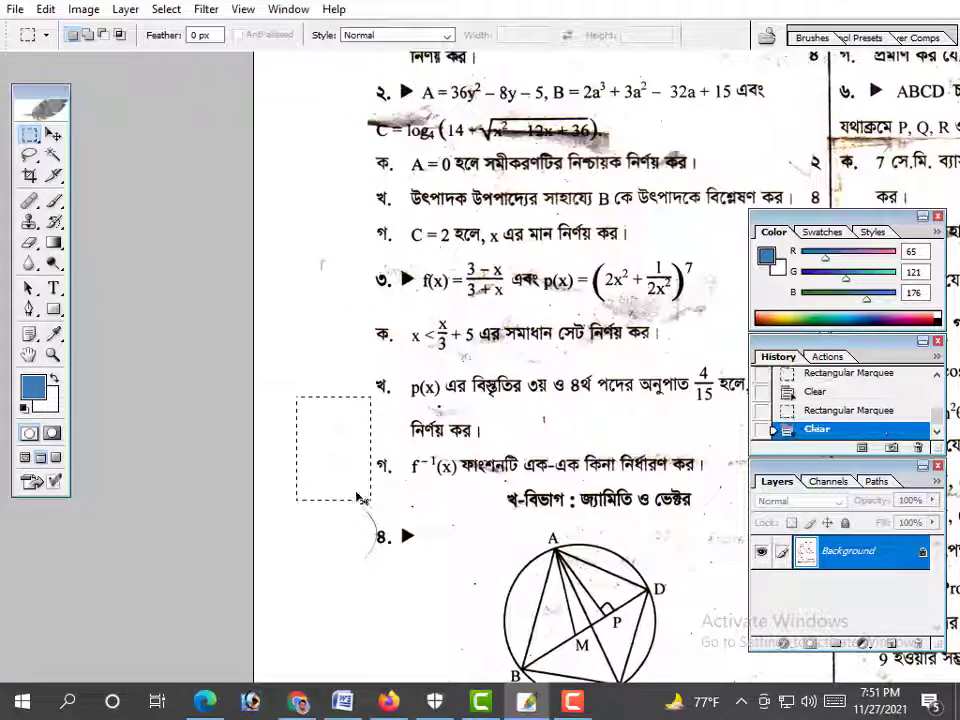
key("ctrl+d")
Select the faint marks beside the নির্ণয় কর line, then erase the smudge near the top-left heading
key("ctrl+minus")
left_click_drag(481, 398, 657, 412)
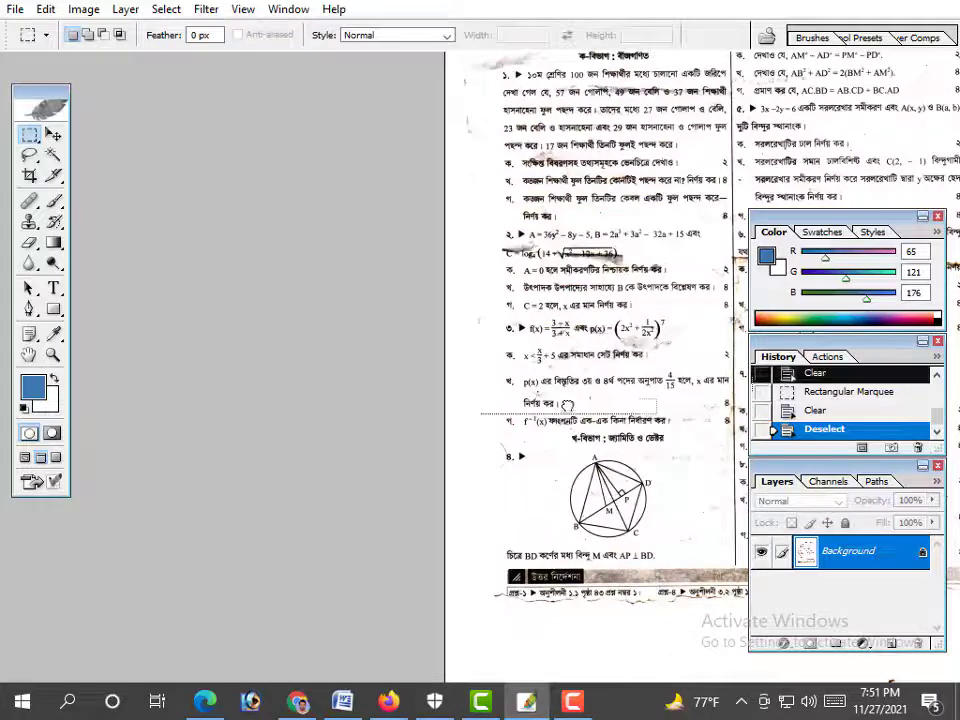
left_click(53, 134)
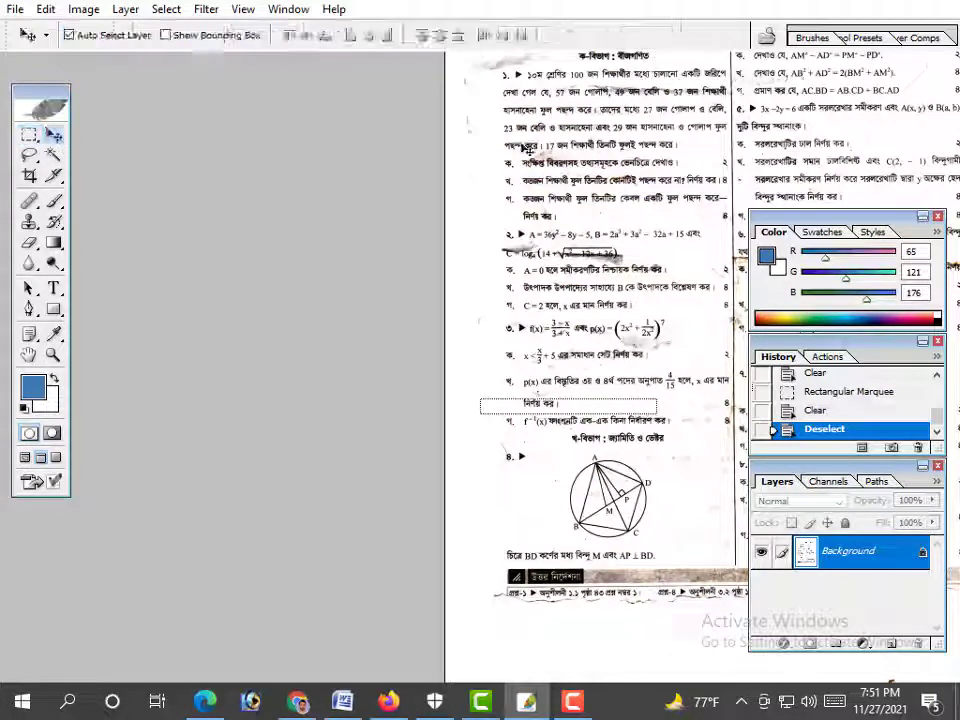
key("Home")
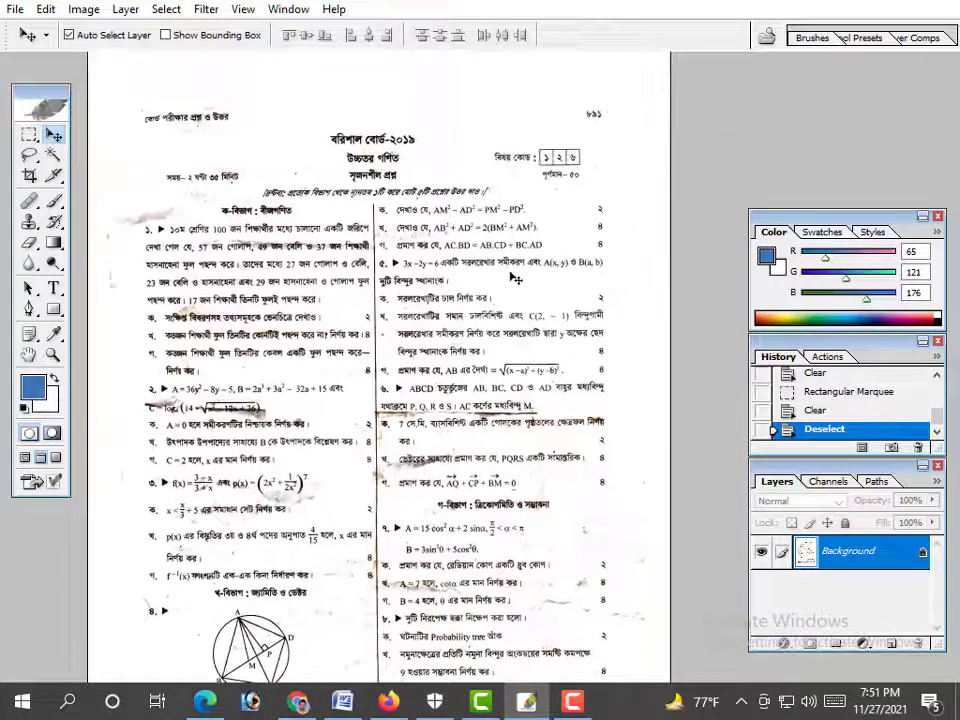
left_click(29, 133)
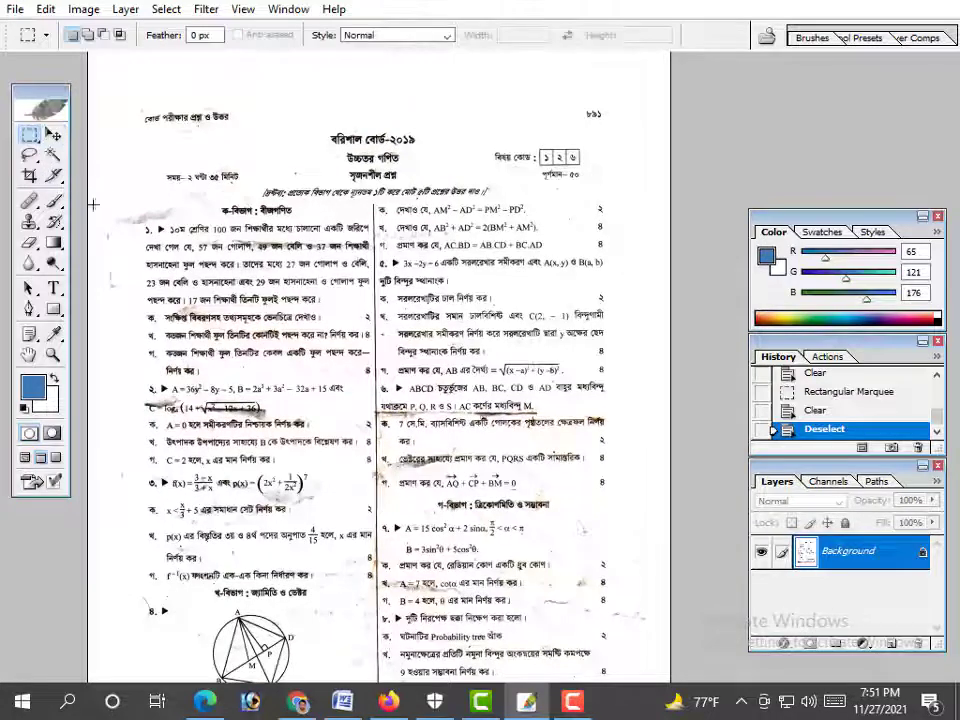
mouse_move(88, 182)
left_mouse_down()
mouse_move(186, 230)
mouse_move(170, 204)
mouse_move(133, 210)
left_mouse_up()
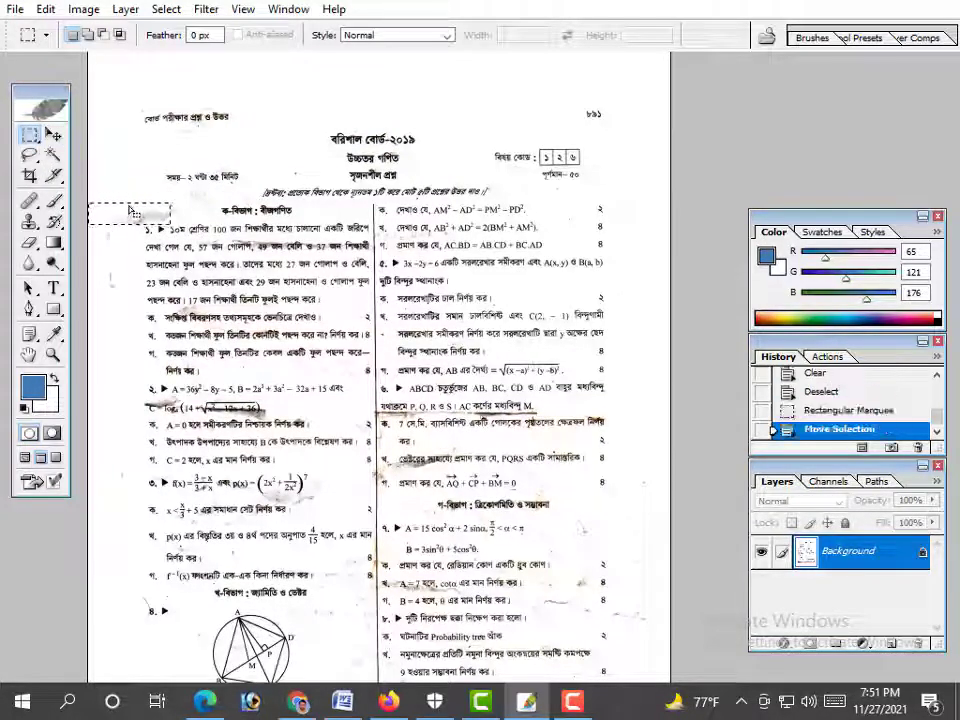
key("Delete")
key("ctrl+d")
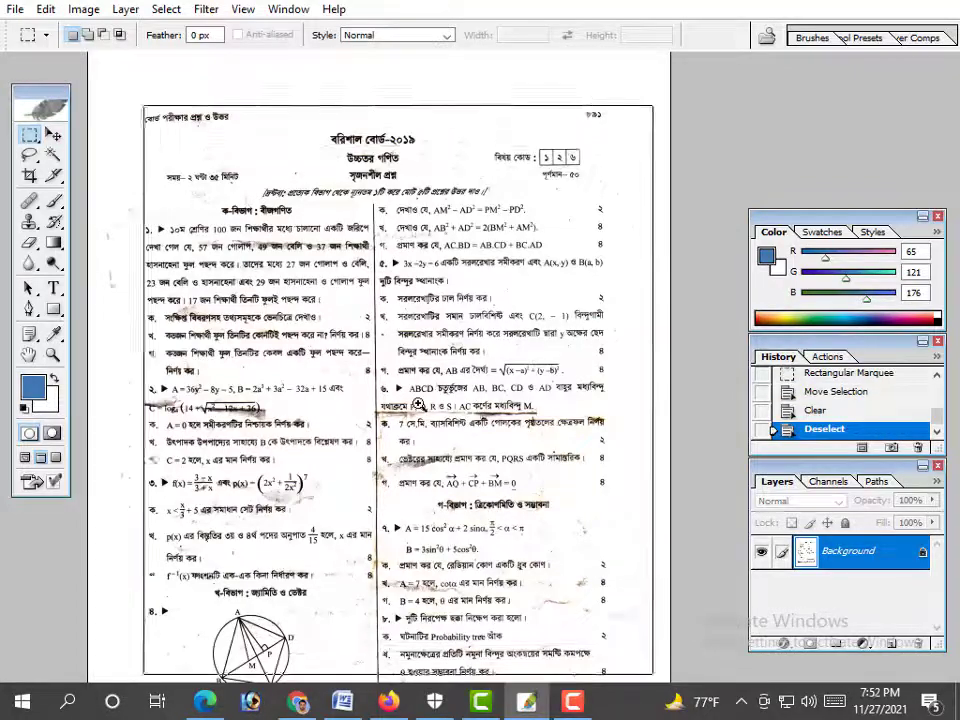
Erase the dark rule above question ক in the right column to white
scroll(425, 405, "up", 1)
scroll(425, 405, "up", 1)
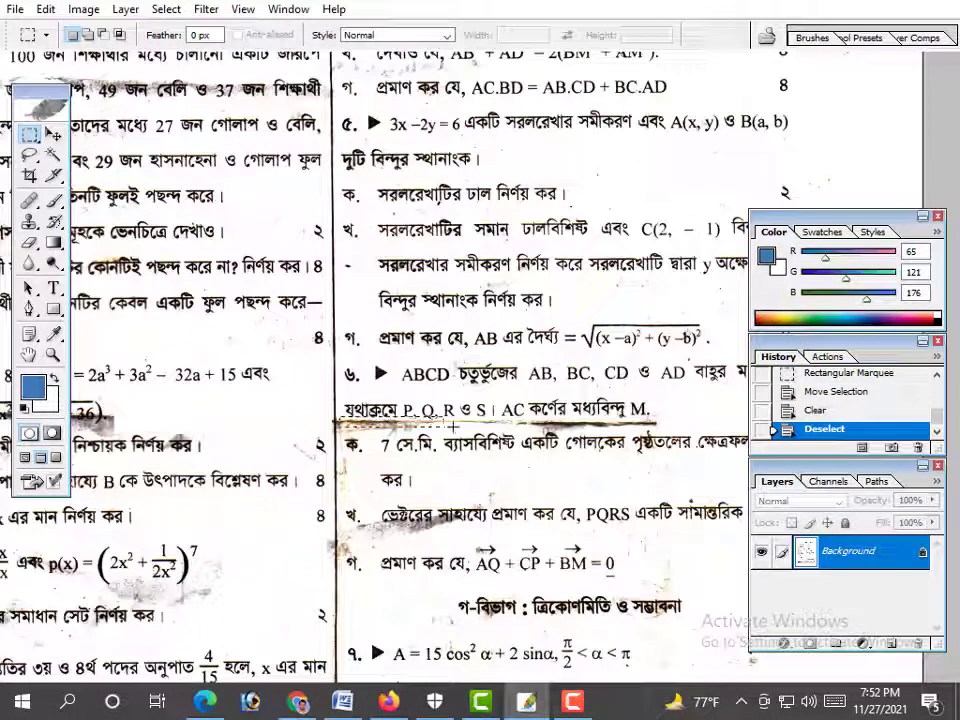
left_click_drag(453, 426, 672, 437)
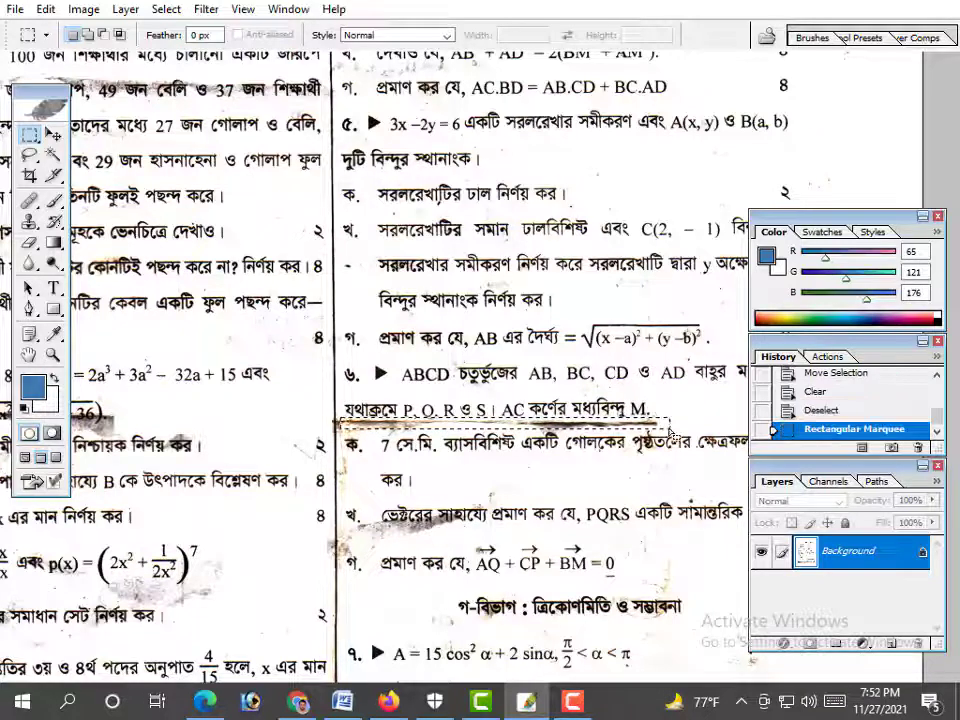
key("Down")
key("Delete")
key("Delete")
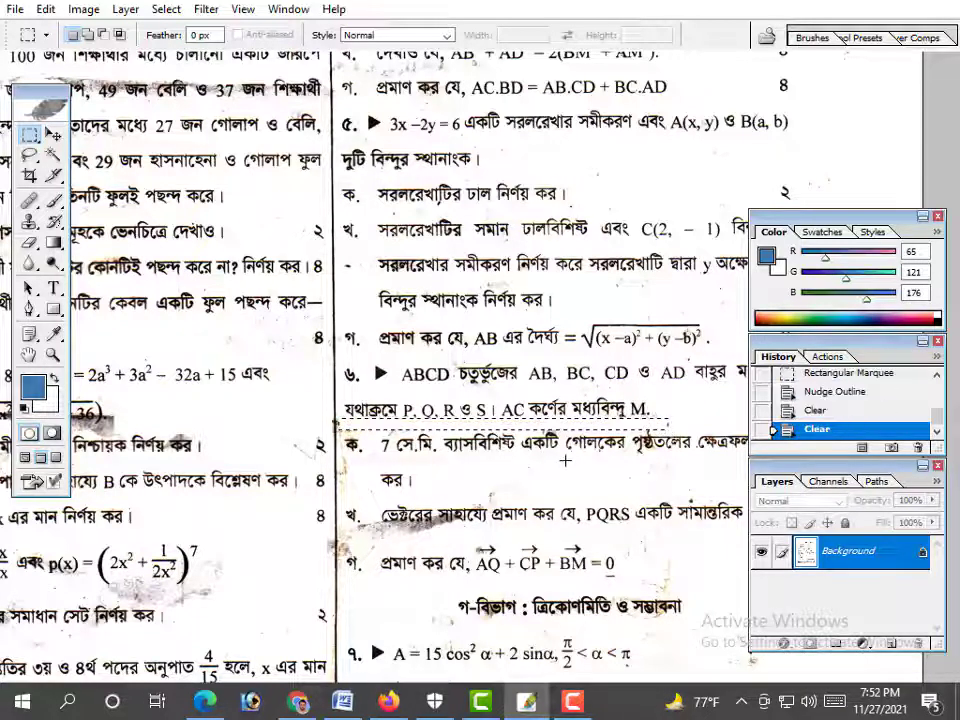
key("ctrl+d")
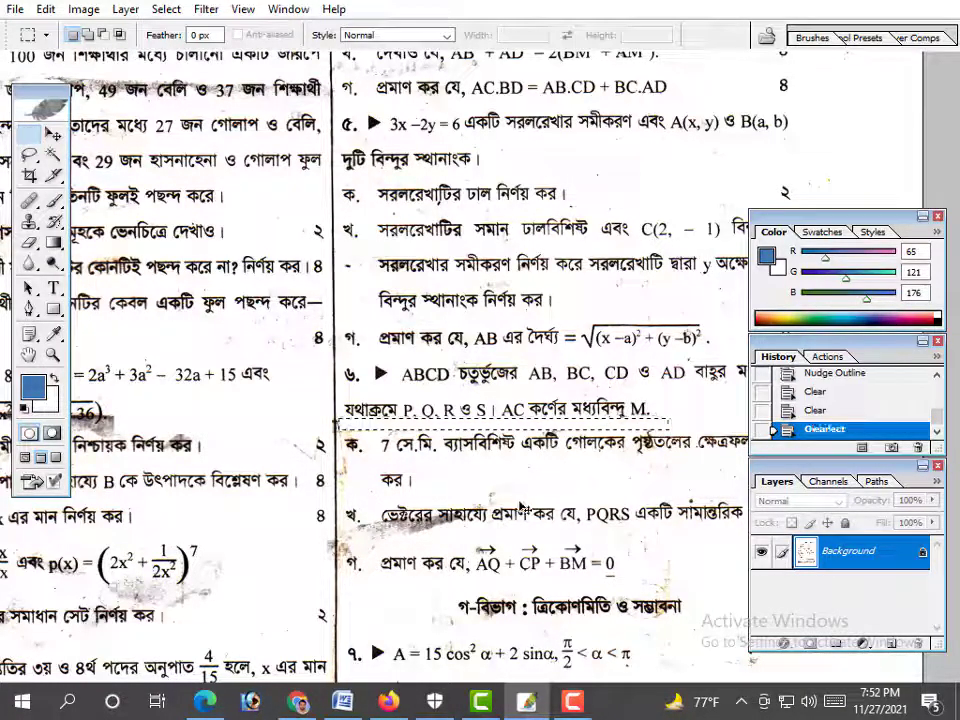
key("ctrl+minus")
key("ctrl+minus")
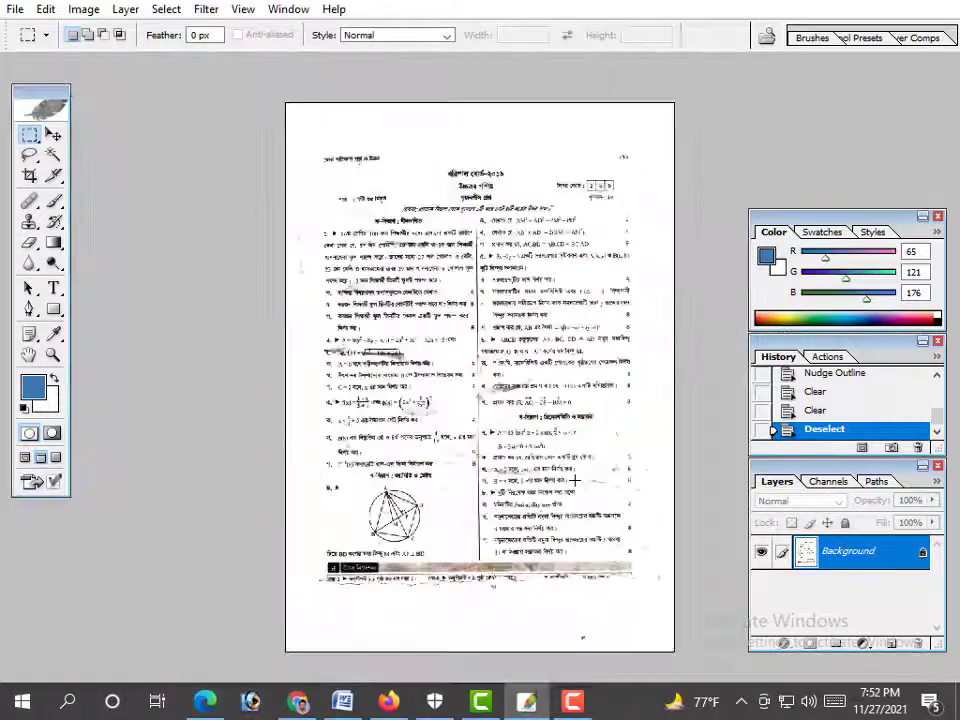
Save the page to the Desktop as JPEG '121-' at maximum quality
left_click(17, 10)
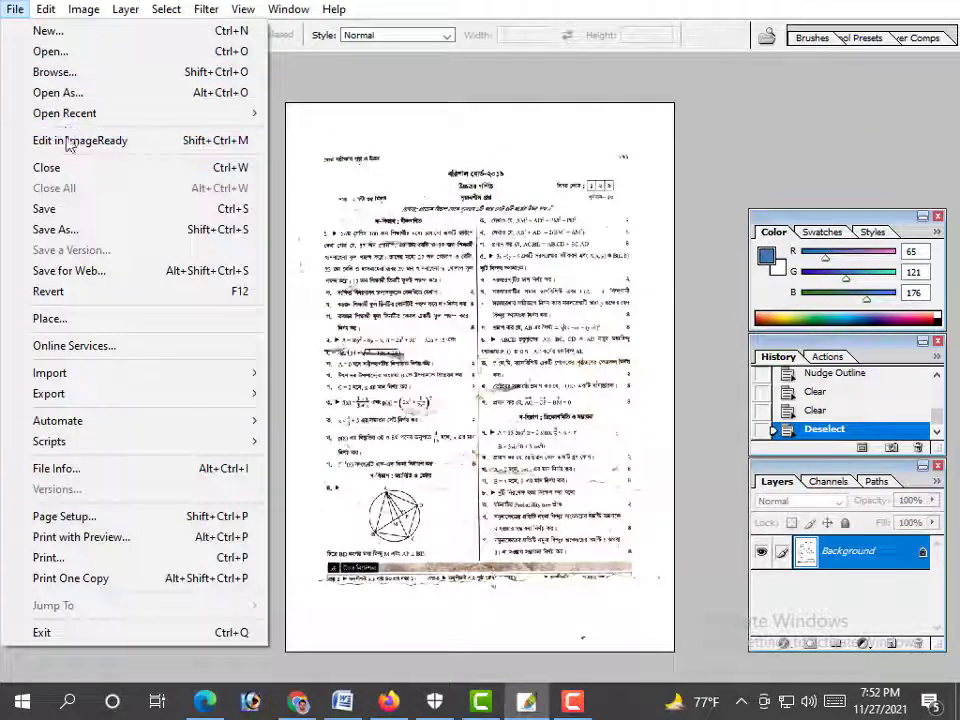
left_click(77, 231)
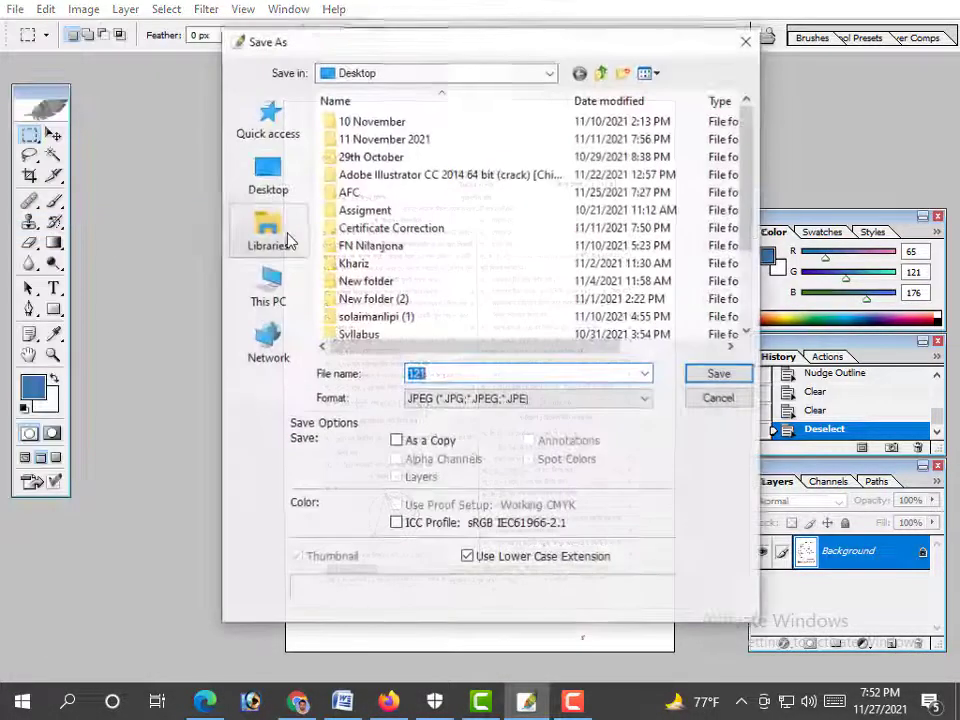
left_click(268, 175)
left_click(456, 373)
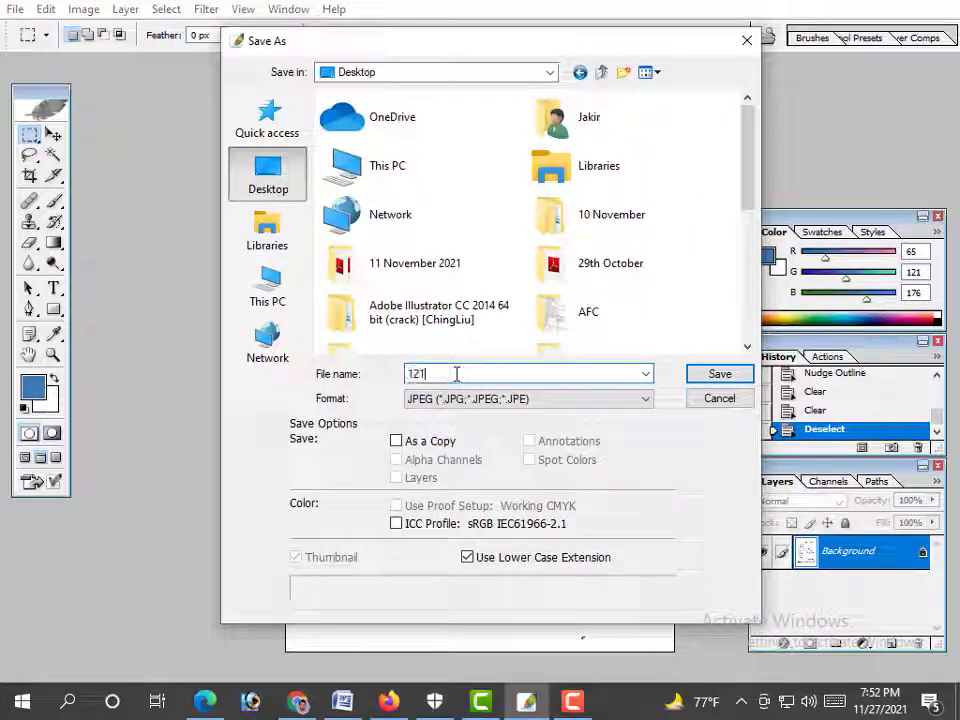
type("--")
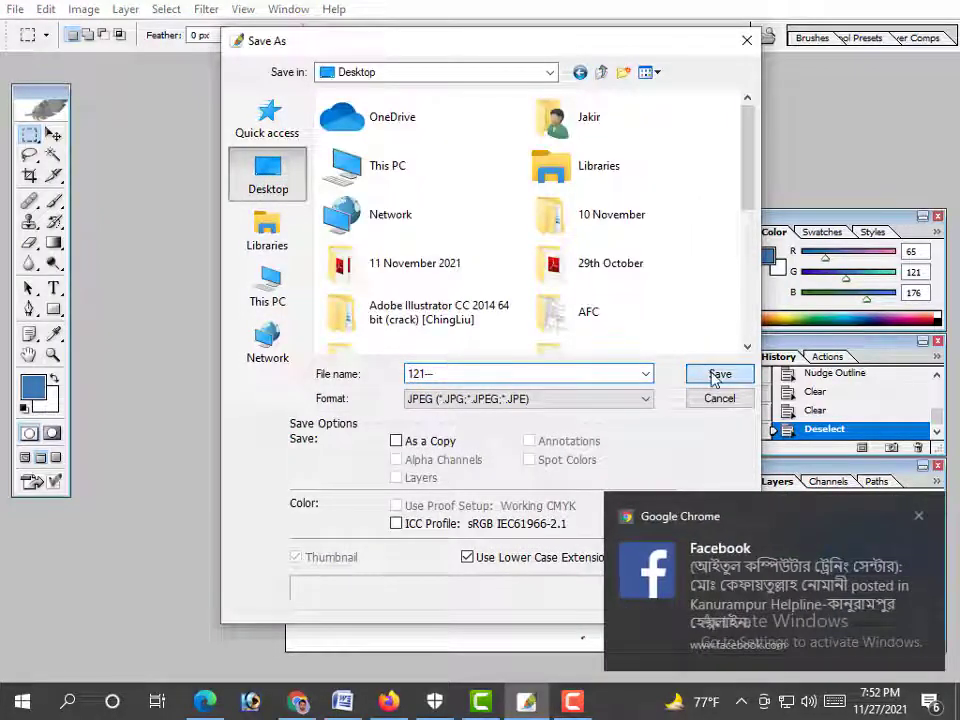
left_click(716, 376)
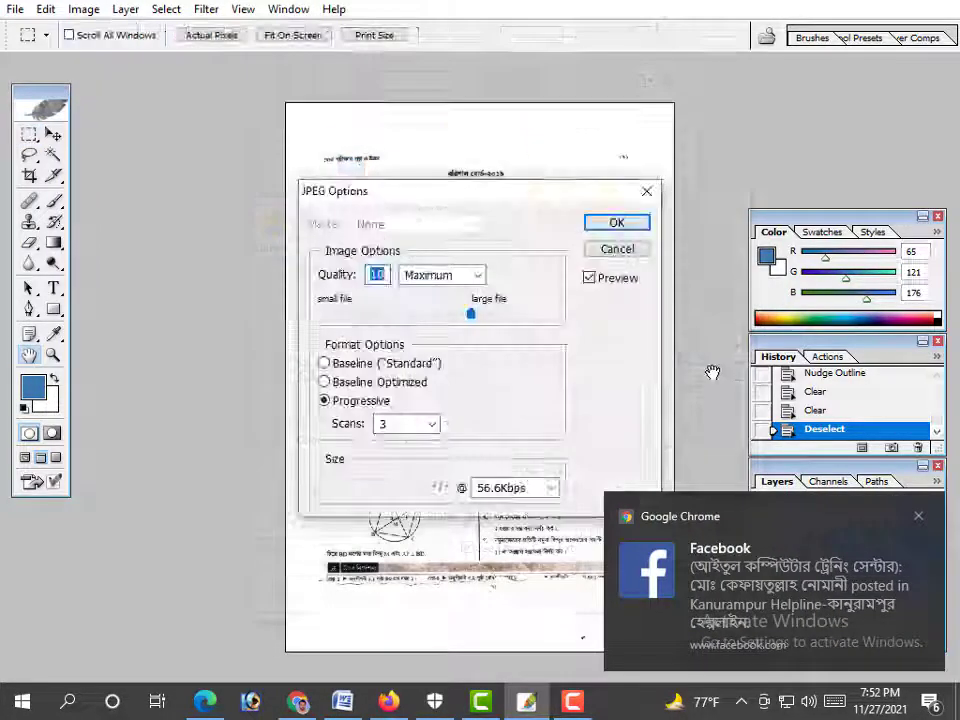
left_click(617, 223)
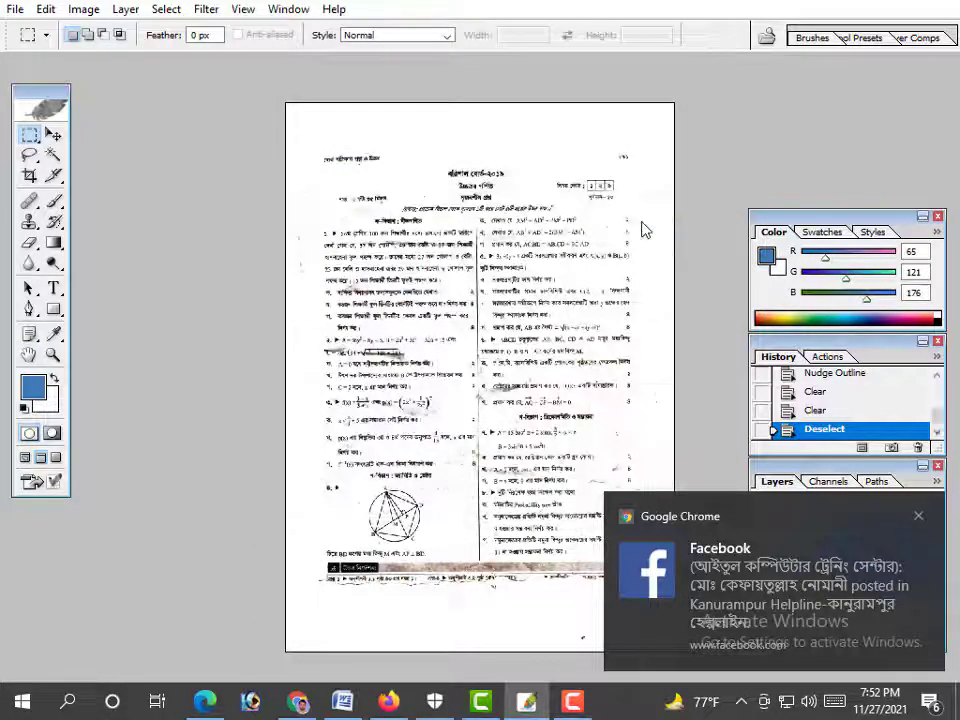
key("ctrl+minus")
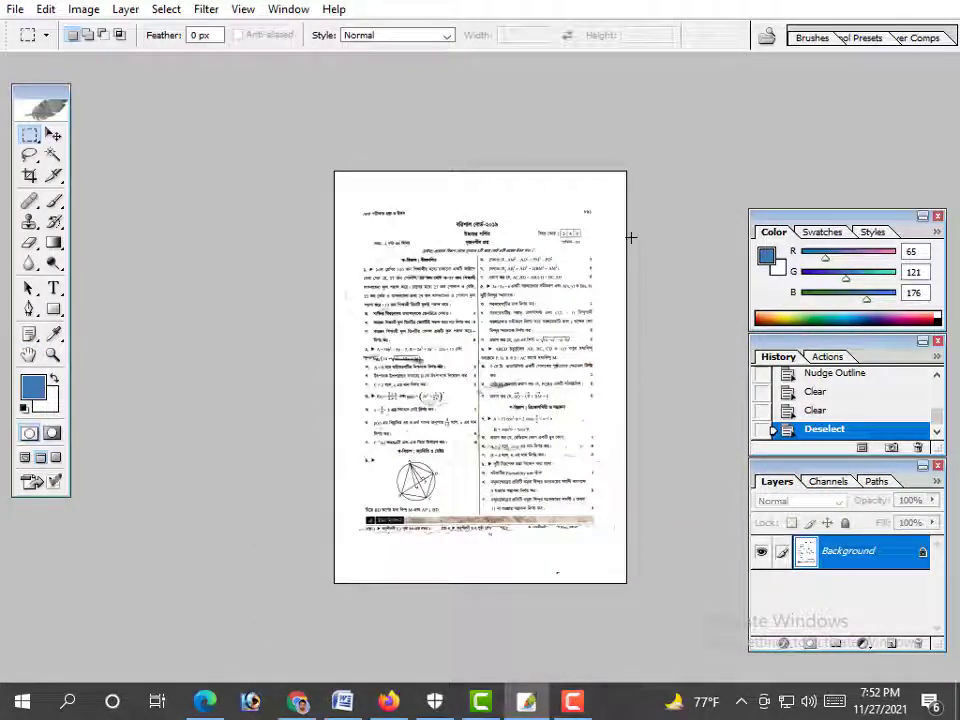